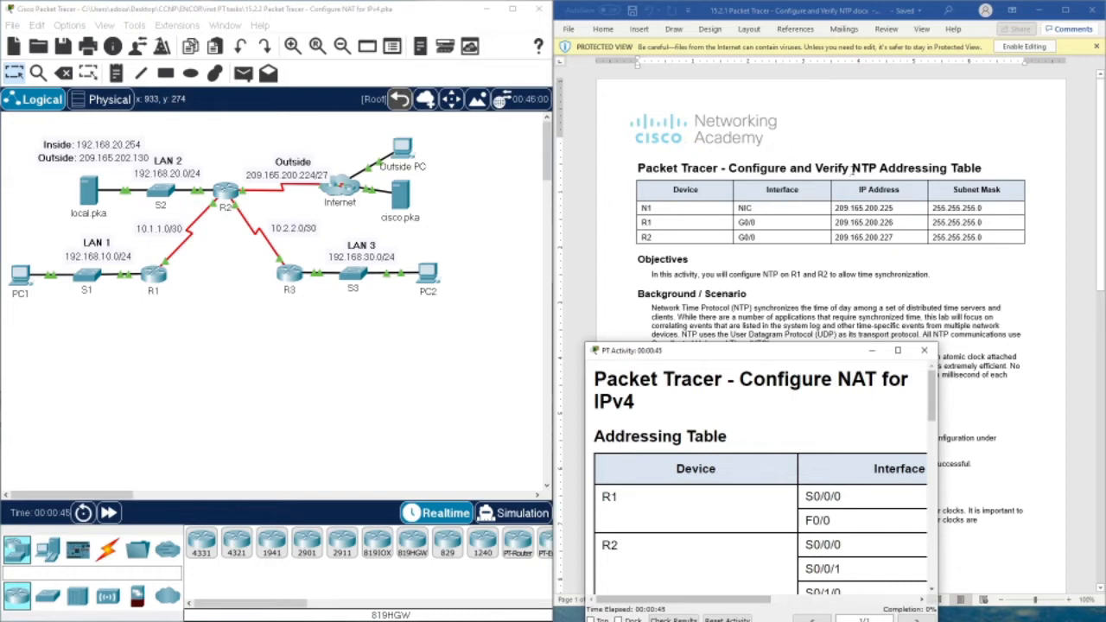
Read the NTP lab document's title, background scenario on NTP, UDP and UTC, and the instructions for the server and clients
{"action": "left_click_drag", "start_coordinate": [853, 170], "coordinate": [876, 171]}
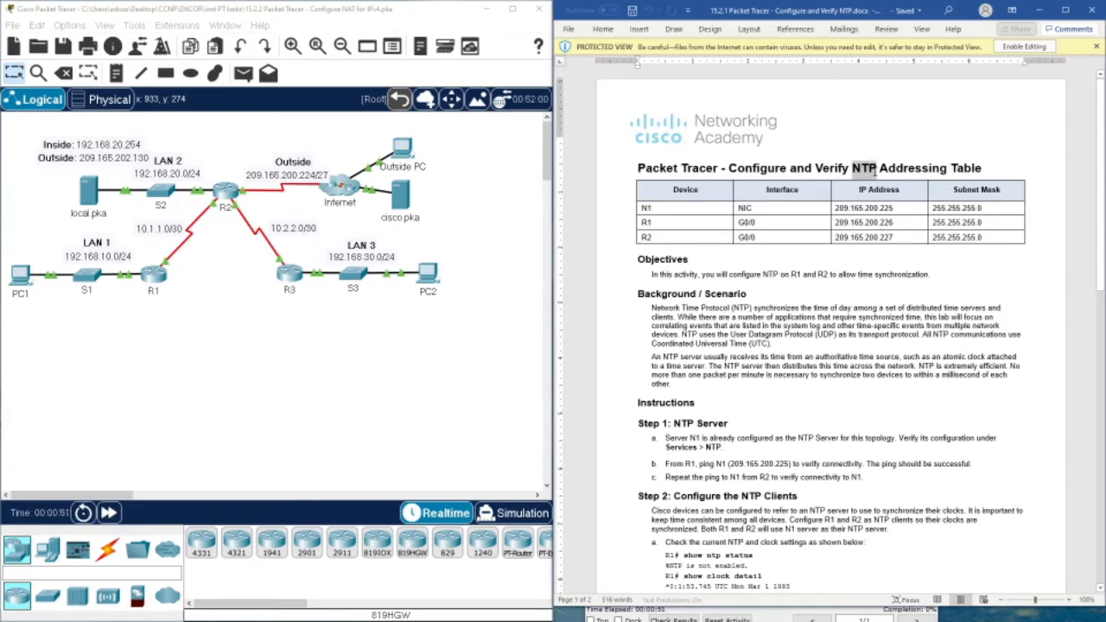
{"action": "left_click_drag", "start_coordinate": [874, 171], "coordinate": [878, 174]}
{"action": "left_click_drag", "start_coordinate": [651, 311], "coordinate": [789, 308]}
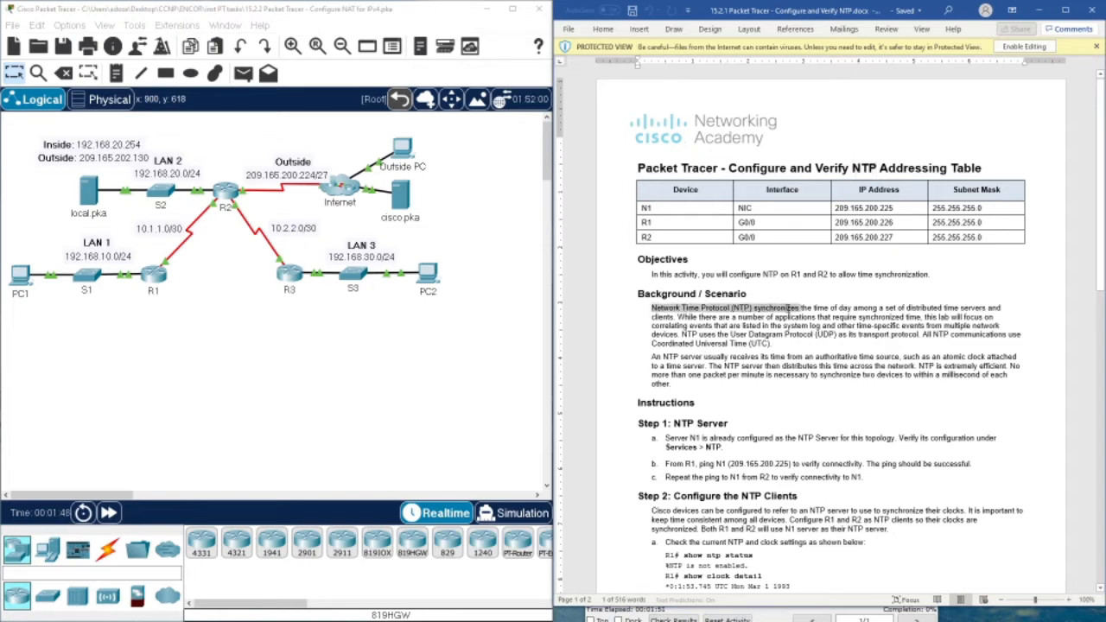
{"action": "left_click", "coordinate": [789, 309]}
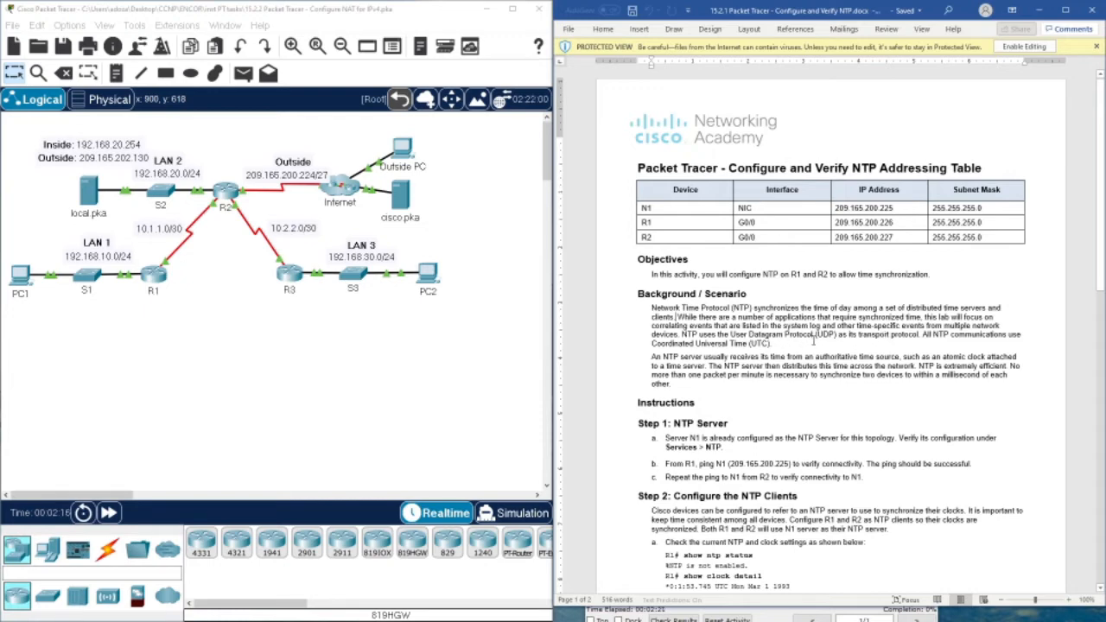
{"action": "left_click_drag", "start_coordinate": [815, 337], "coordinate": [839, 337]}
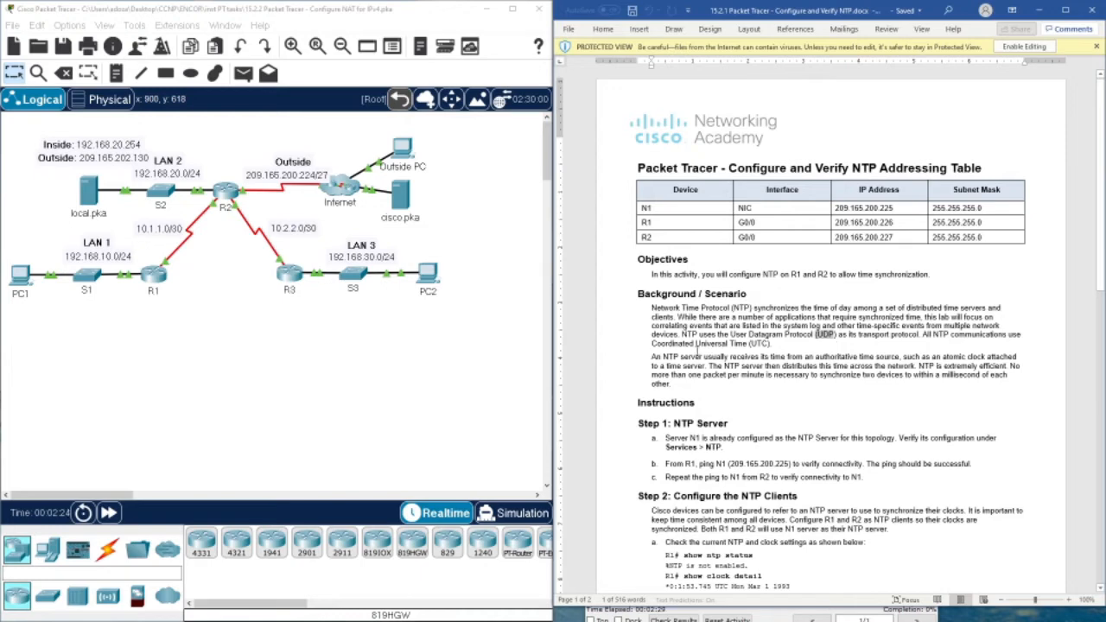
{"action": "left_click_drag", "start_coordinate": [695, 343], "coordinate": [762, 351]}
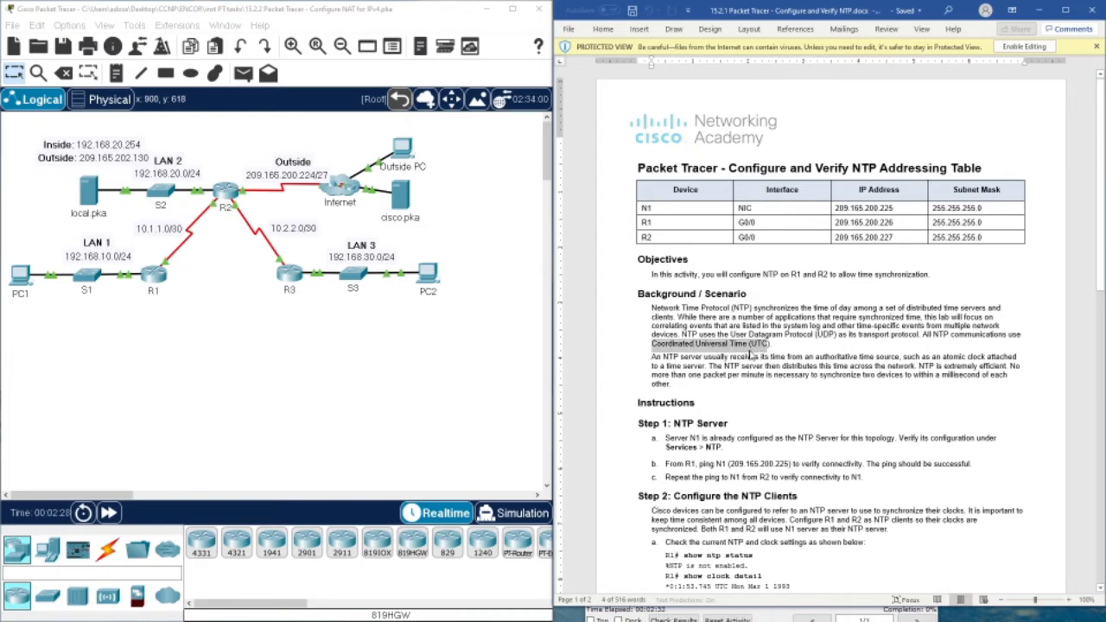
{"action": "left_click", "coordinate": [748, 344]}
{"action": "scroll", "coordinate": [737, 366], "scroll_direction": "down", "scroll_amount": 3}
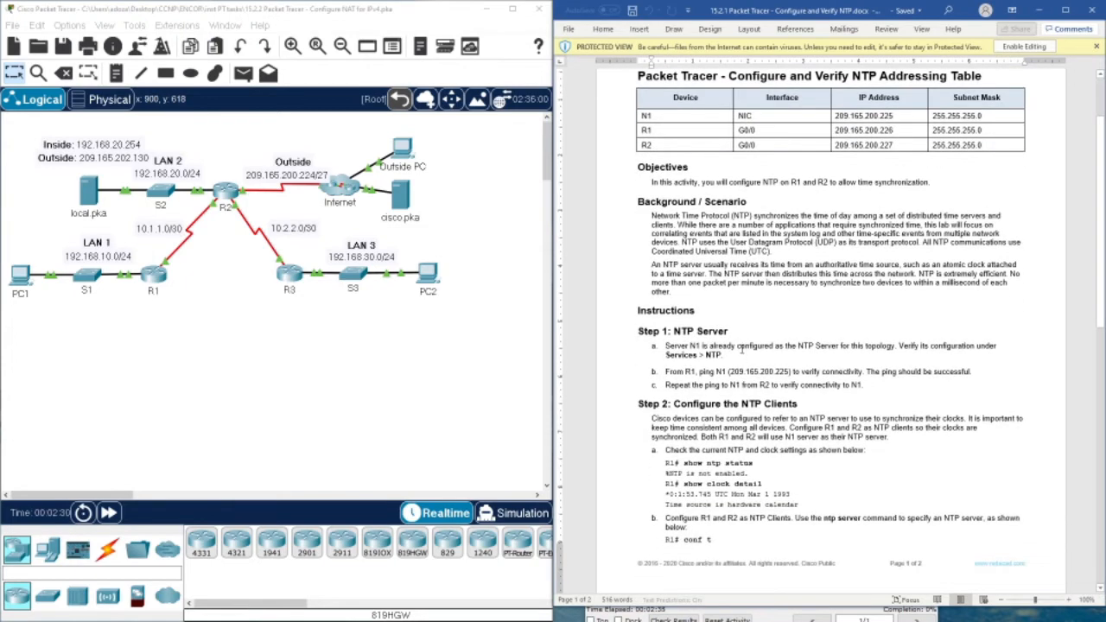
{"action": "scroll", "coordinate": [741, 350], "scroll_direction": "down", "scroll_amount": 3}
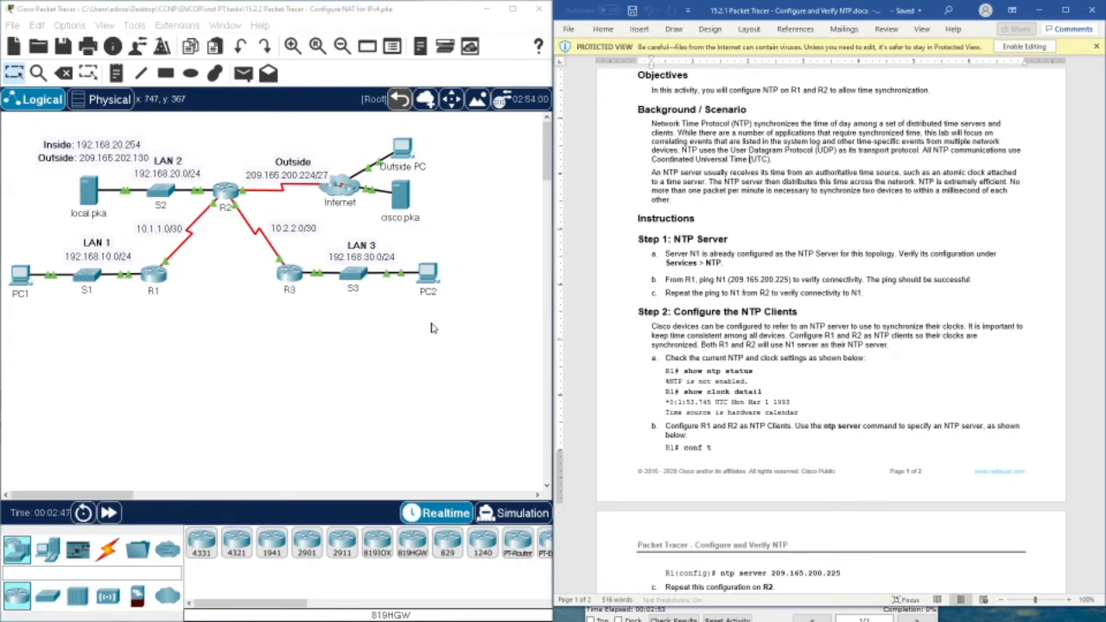
Move the Configure and Verify NTP activity window aside and close the Configure NAT for IPv4 activity without saving
{"action": "mouse_move", "coordinate": [312, 15]}
{"action": "left_mouse_down"}
{"action": "mouse_move", "coordinate": [328, 15]}
{"action": "mouse_move", "coordinate": [317, 18]}
{"action": "left_mouse_up"}
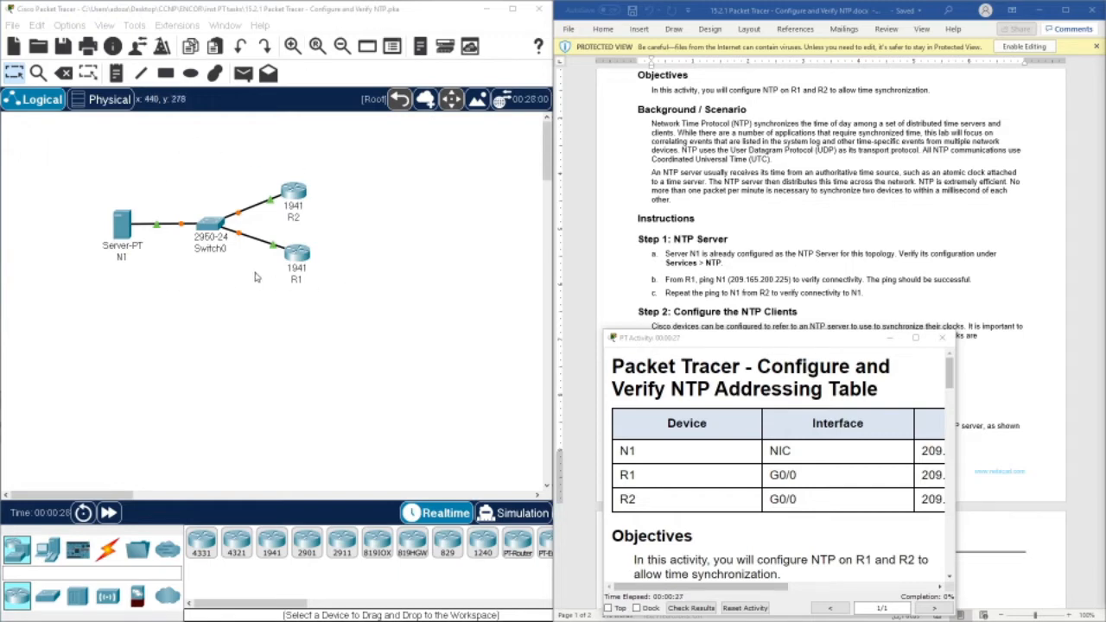
{"action": "left_click_drag", "start_coordinate": [327, 10], "coordinate": [354, 52]}
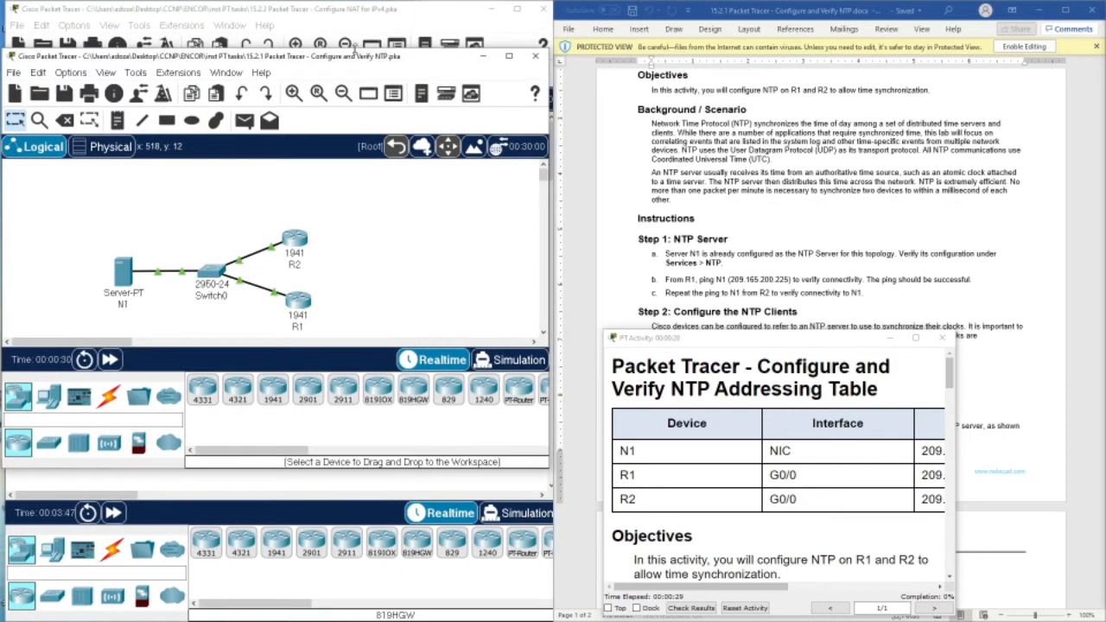
{"action": "left_click", "coordinate": [542, 11]}
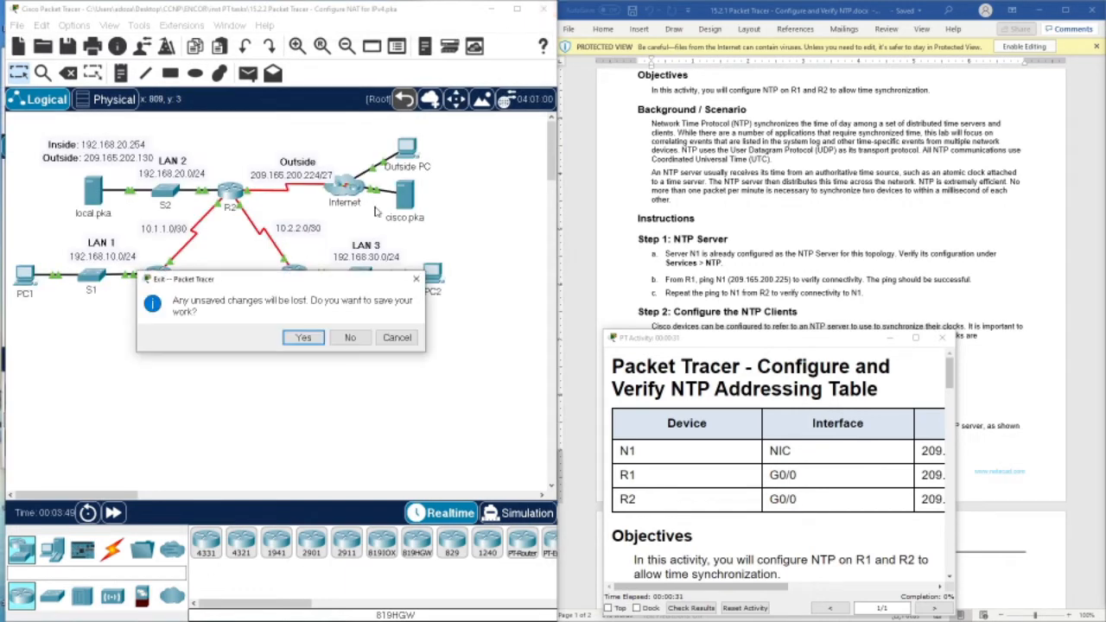
{"action": "left_click", "coordinate": [350, 337]}
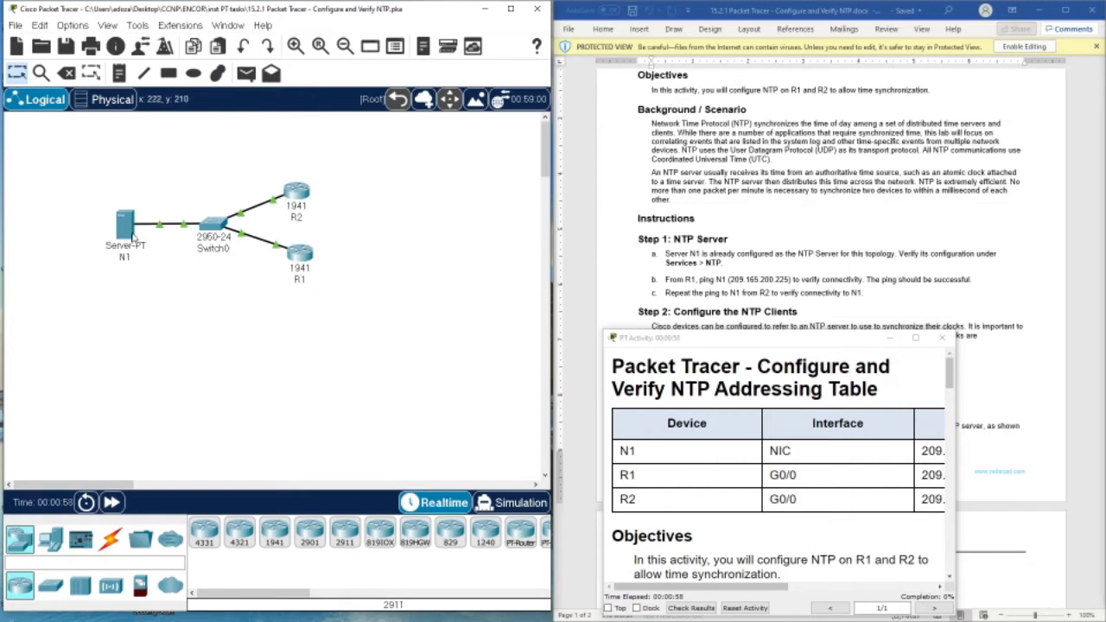
Check the NTP service settings on server N1 as instructed in the lab document, and close the server's window
{"action": "mouse_move", "coordinate": [132, 239]}
{"action": "left_click", "coordinate": [748, 304]}
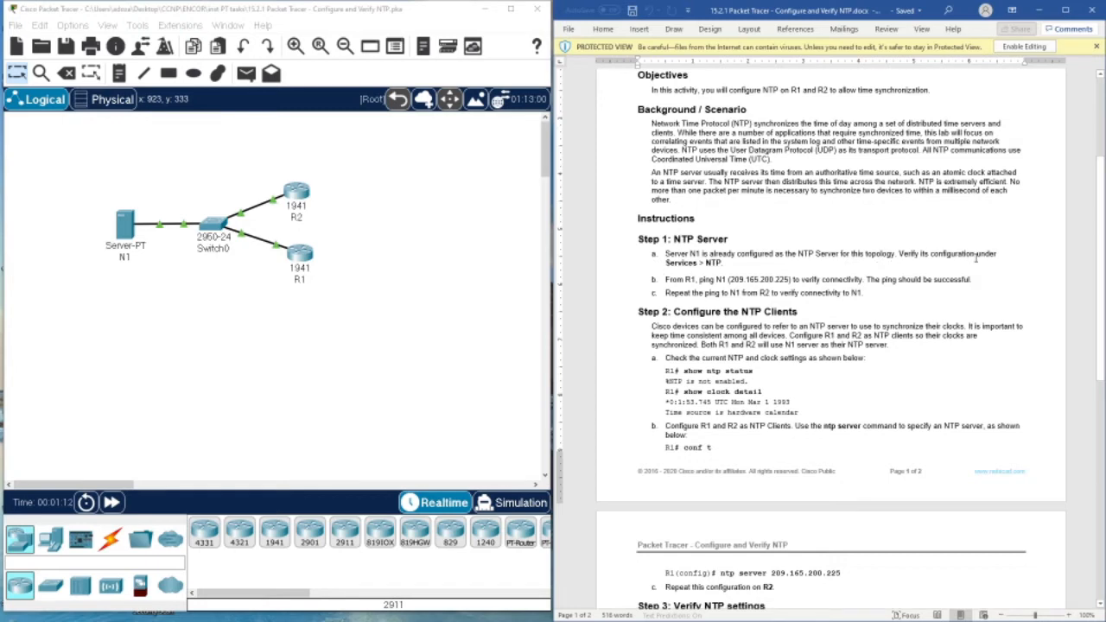
{"action": "left_click", "coordinate": [125, 223]}
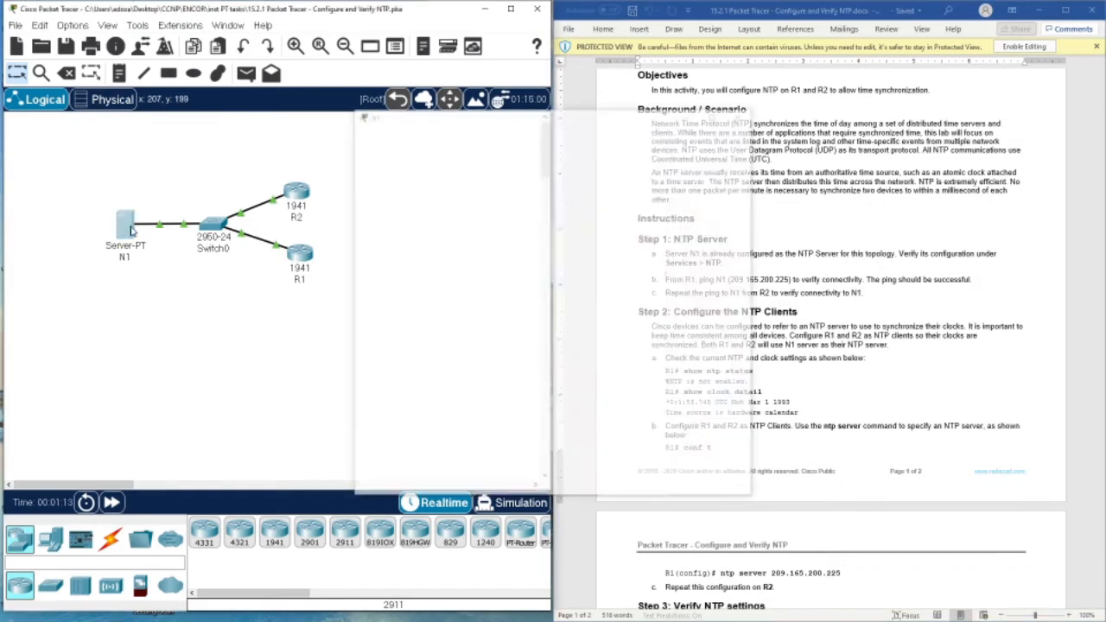
{"action": "left_click_drag", "start_coordinate": [635, 127], "coordinate": [372, 131]}
{"action": "left_click", "coordinate": [199, 146]}
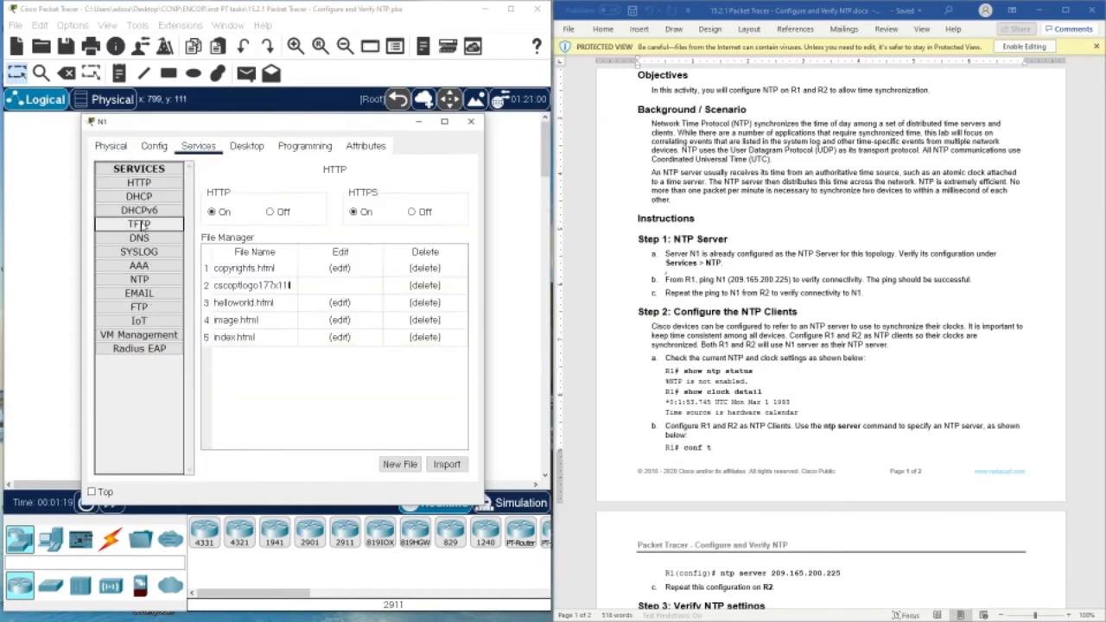
{"action": "left_click", "coordinate": [140, 282]}
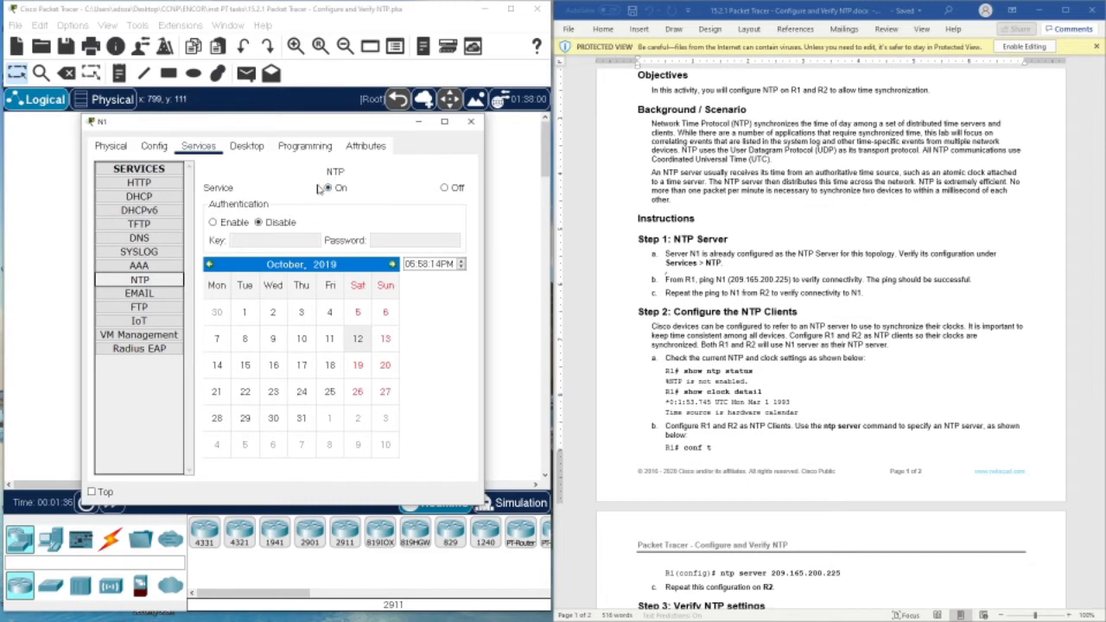
{"action": "left_click", "coordinate": [469, 124]}
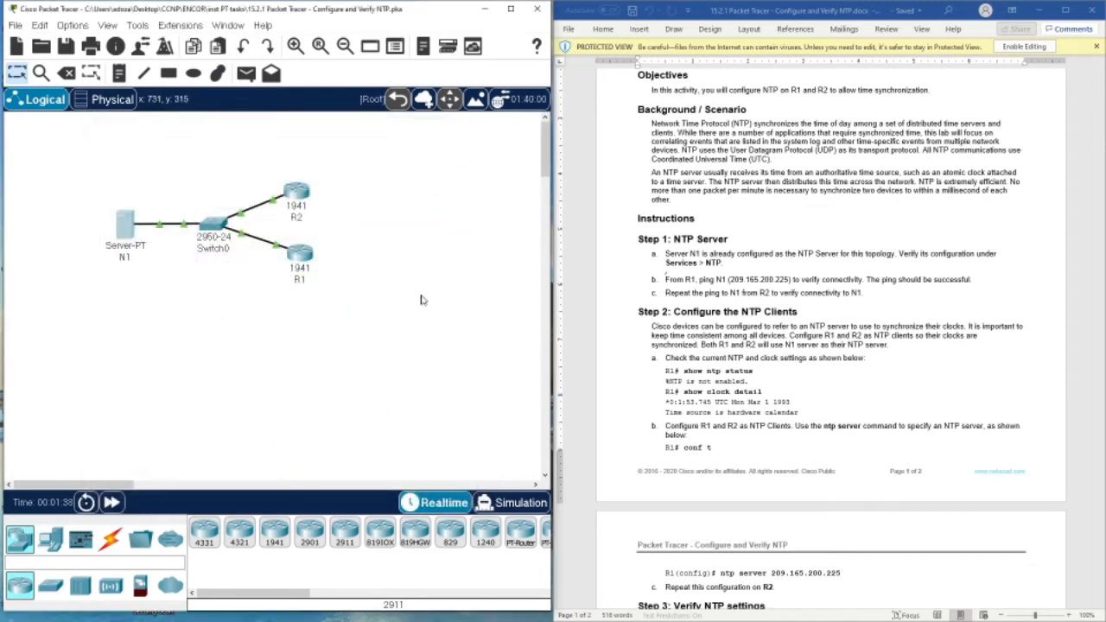
Copy N1's IP address 209.165.200.225 from the addressing table in the lab document
{"action": "mouse_move", "coordinate": [304, 259]}
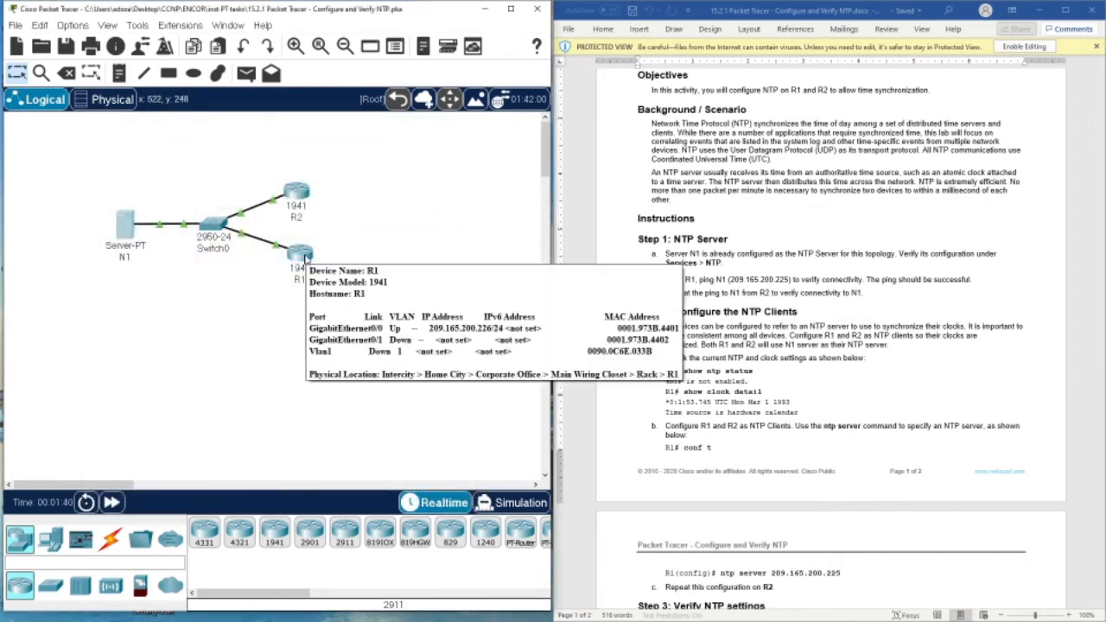
{"action": "scroll", "coordinate": [850, 262], "scroll_direction": "up", "scroll_amount": 3}
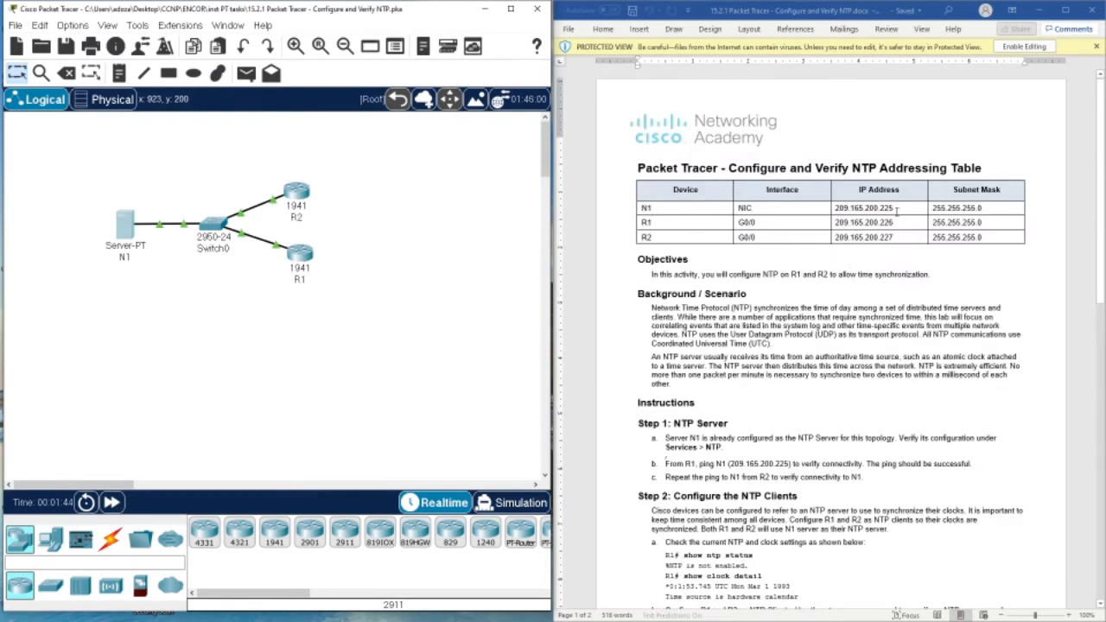
{"action": "left_click_drag", "start_coordinate": [895, 209], "coordinate": [835, 208]}
{"action": "right_click", "coordinate": [838, 208]}
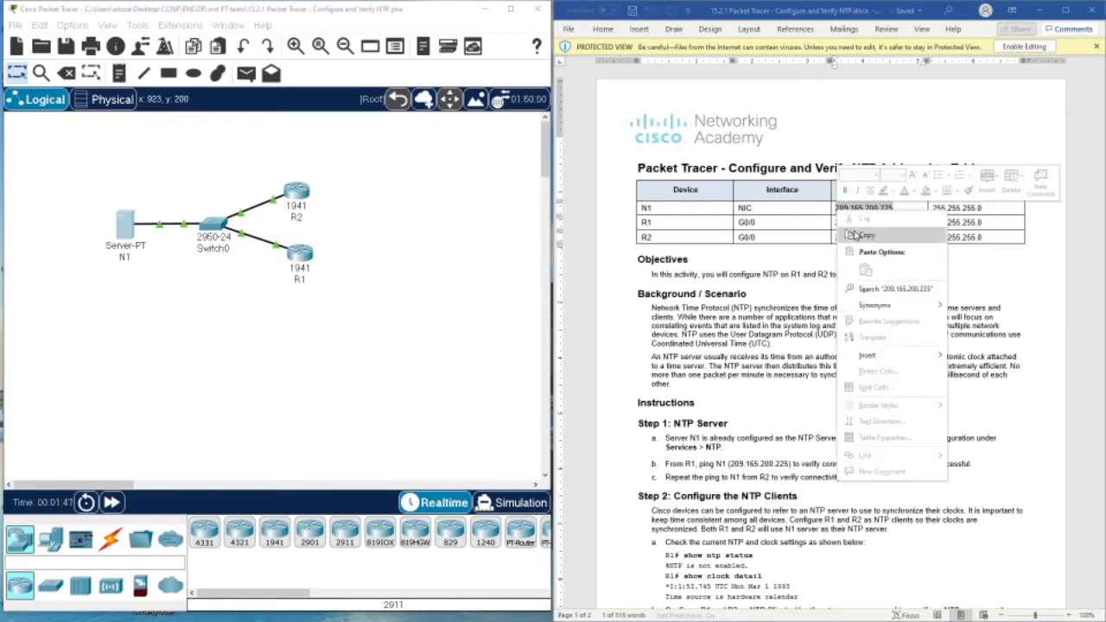
{"action": "left_click", "coordinate": [855, 236]}
{"action": "left_click", "coordinate": [797, 367]}
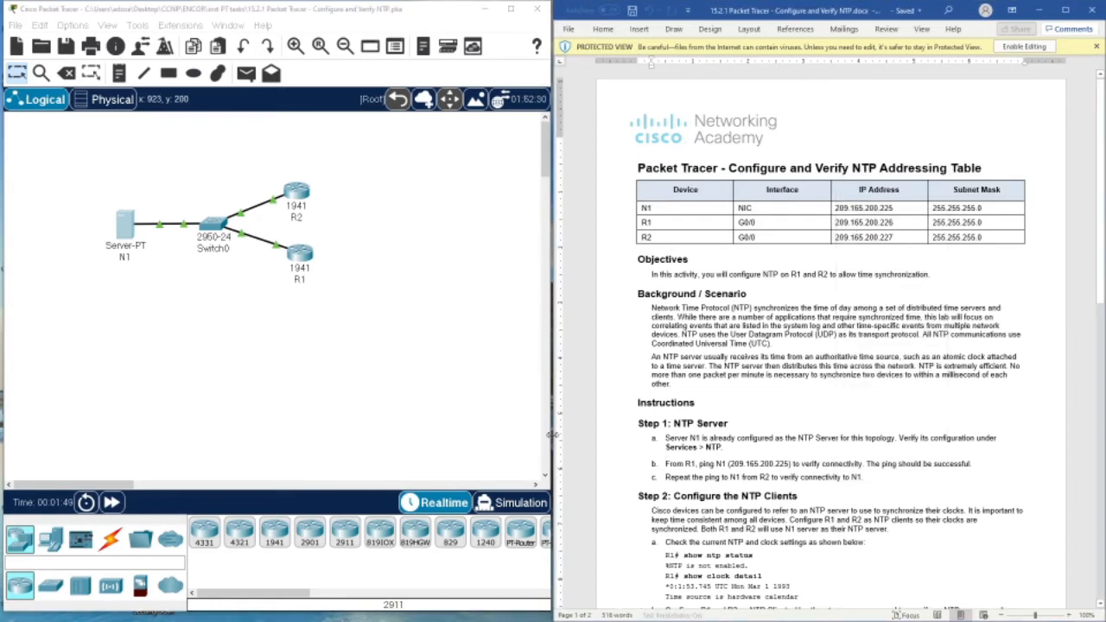
Open router R1's command line and enter privileged EXEC mode
{"action": "left_click", "coordinate": [283, 264]}
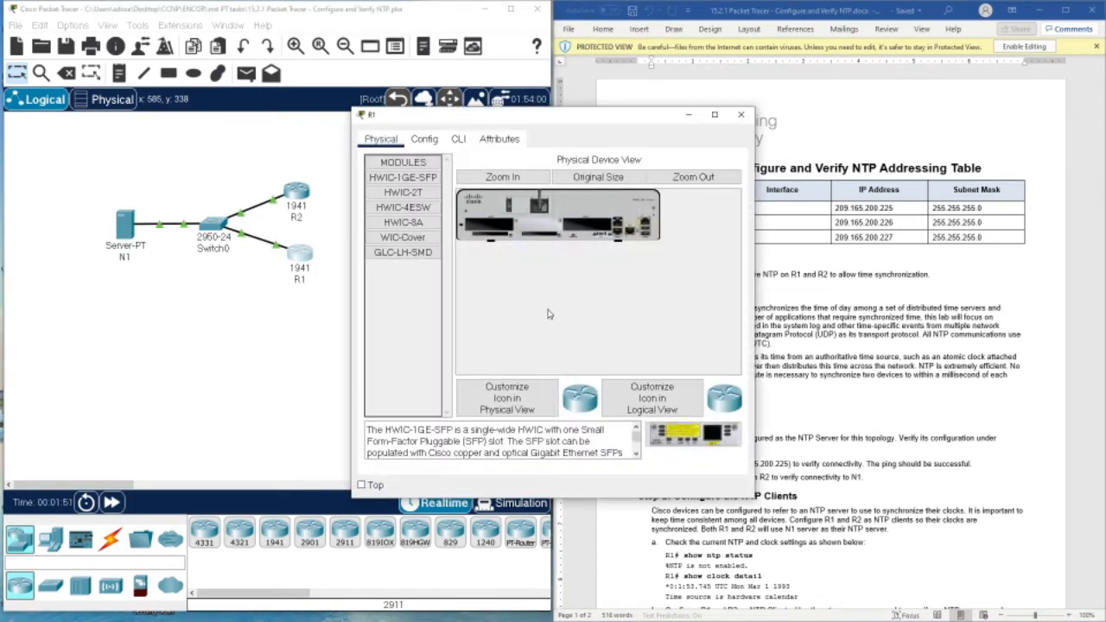
{"action": "left_click", "coordinate": [453, 140]}
{"action": "key", "text": "Return"}
{"action": "key", "text": "Return"}
{"action": "key", "text": "Return"}
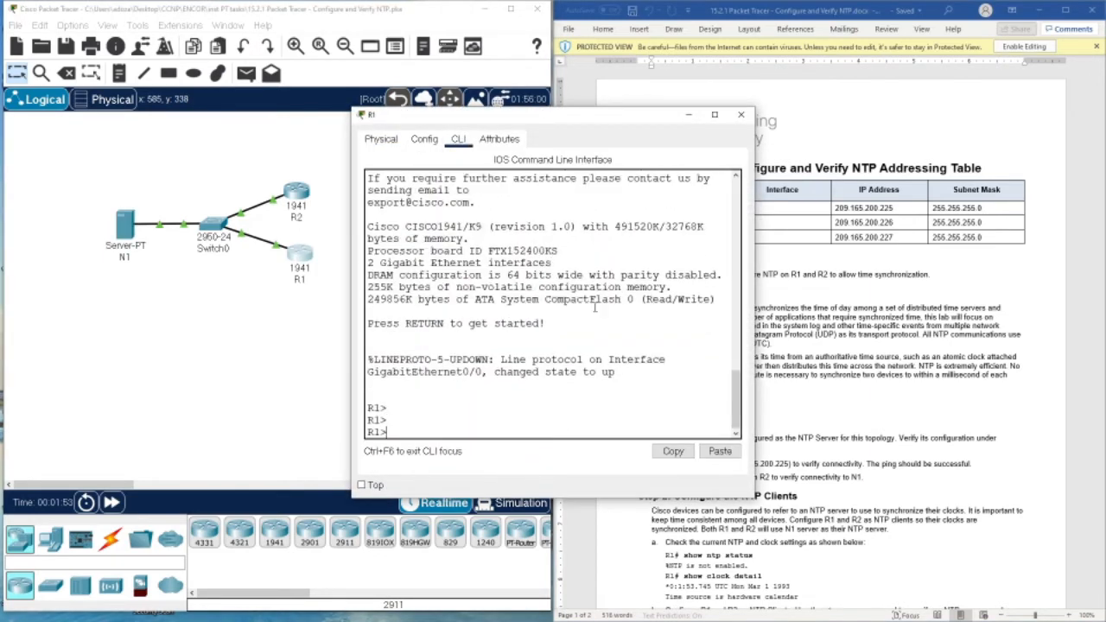
{"action": "type", "text": "en"}
{"action": "key", "text": "Return"}
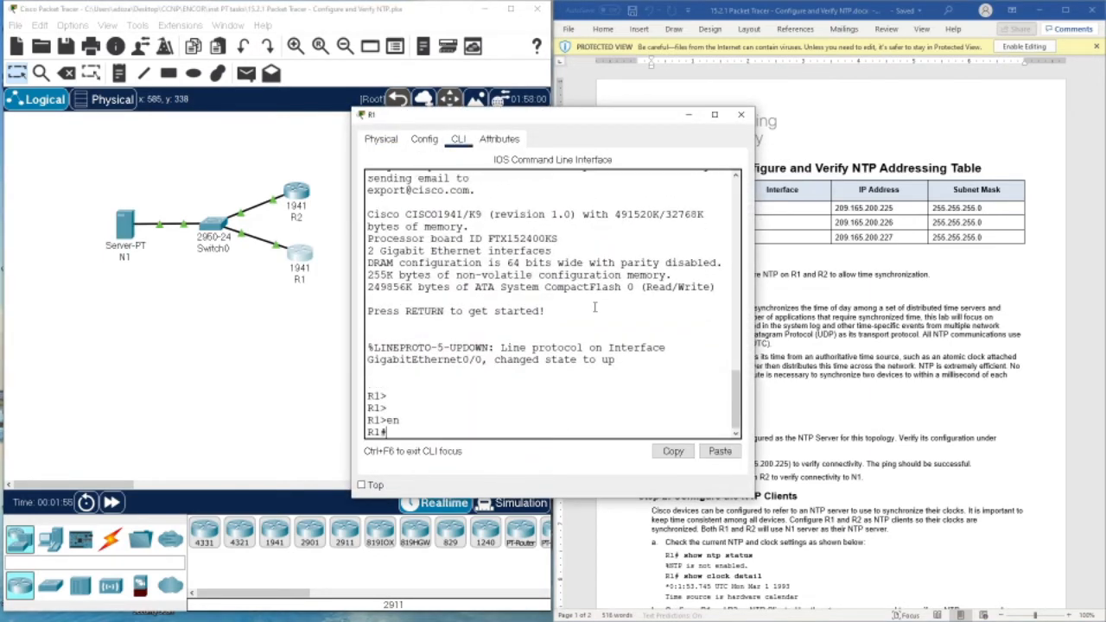
Ping N1 at 209.165.200.225 twice from R1, check the success rate, and close R1's window
{"action": "type", "text": "ping"}
{"action": "right_click", "coordinate": [606, 392]}
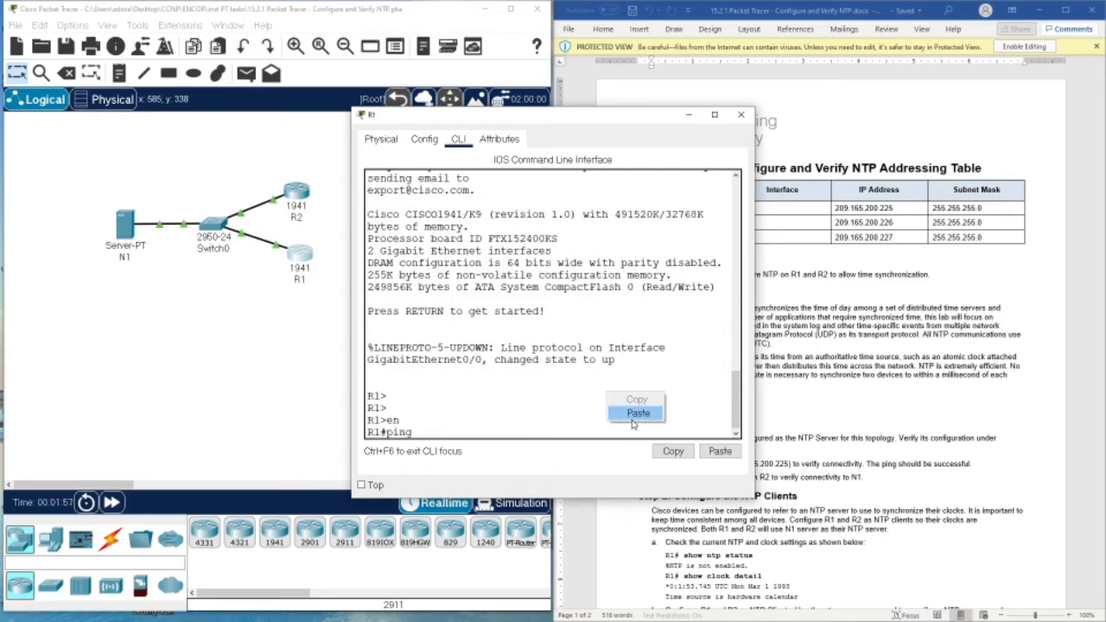
{"action": "left_click", "coordinate": [635, 415]}
{"action": "key", "text": "Return"}
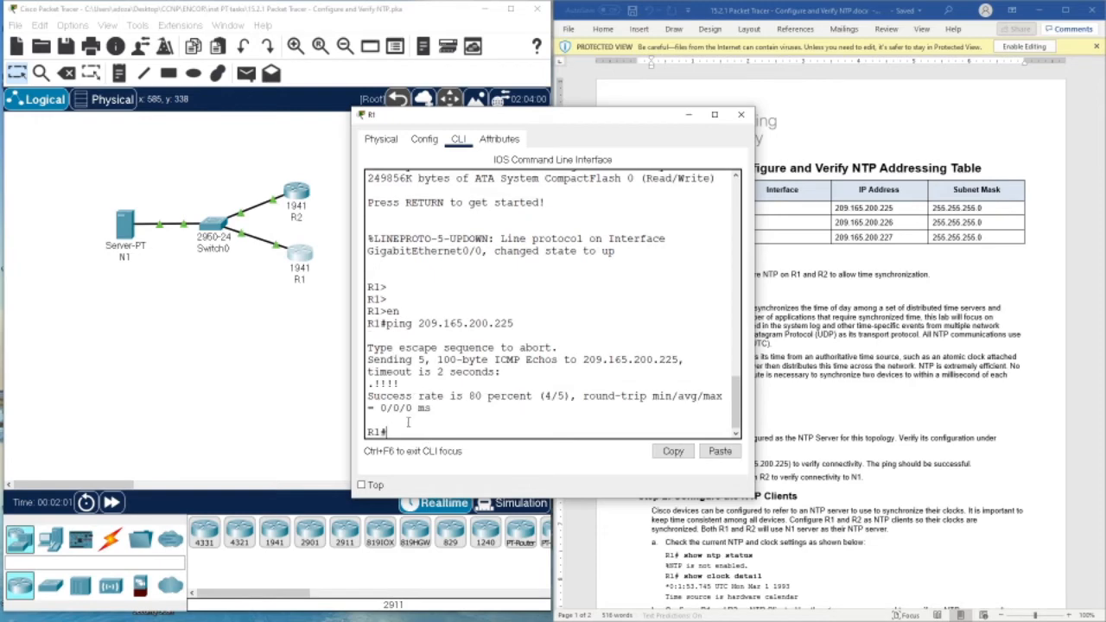
{"action": "left_click_drag", "start_coordinate": [374, 397], "coordinate": [527, 387]}
{"action": "left_click", "coordinate": [501, 420]}
{"action": "key", "text": "Up"}
{"action": "key", "text": "Return"}
{"action": "left_click", "coordinate": [741, 115]}
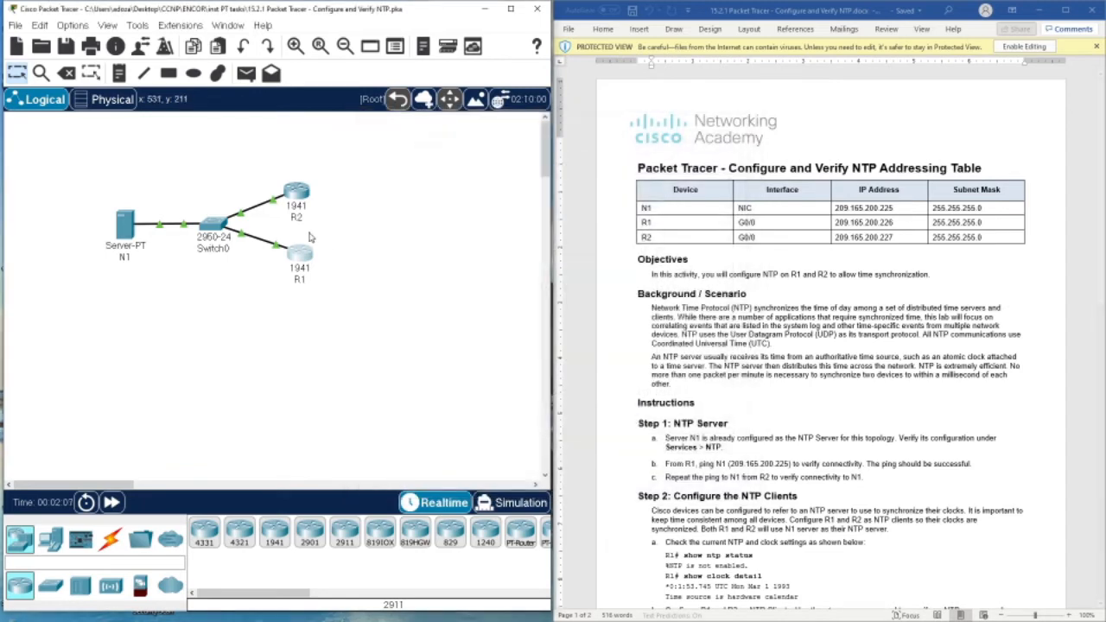
Open router R2's command line and enter privileged EXEC mode
{"action": "left_click", "coordinate": [294, 196]}
{"action": "left_click", "coordinate": [458, 138]}
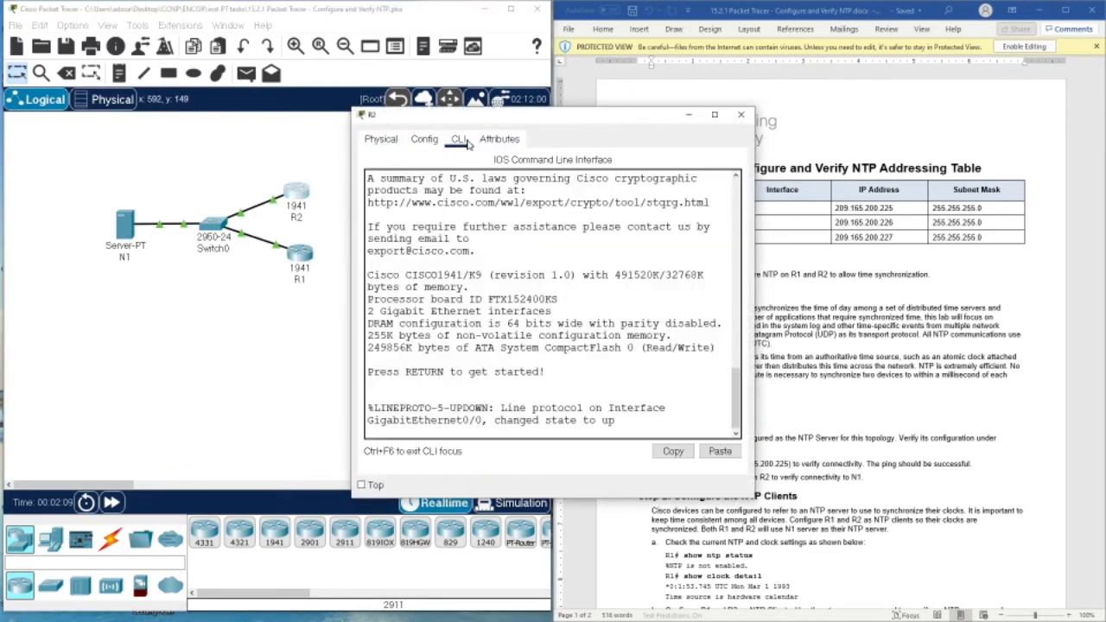
{"action": "key", "text": "Return"}
{"action": "key", "text": "Return"}
{"action": "key", "text": "Return"}
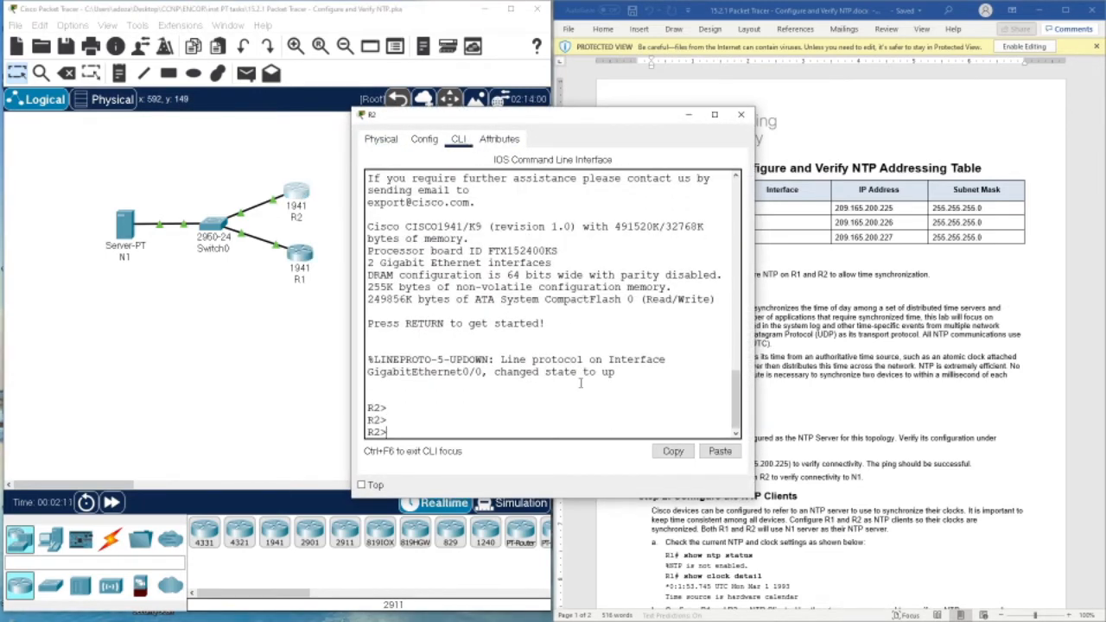
{"action": "type", "text": "en"}
{"action": "key", "text": "Return"}
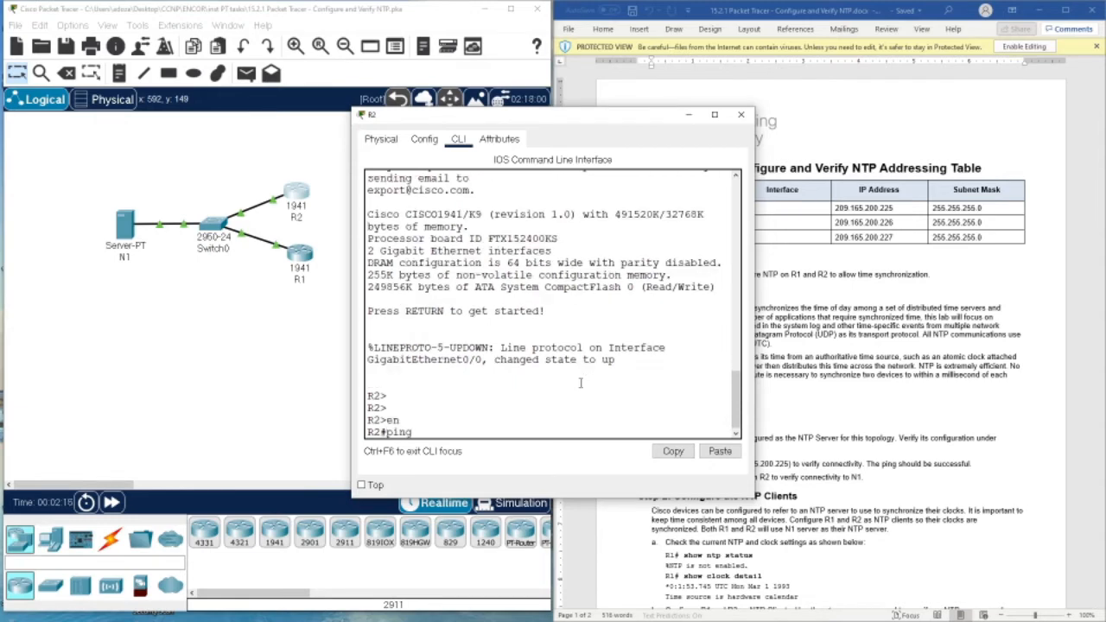
Ping N1 at 209.165.200.225 twice from R2, check the success rate, and close R2's window
{"action": "right_click", "coordinate": [581, 400]}
{"action": "left_click", "coordinate": [597, 422]}
{"action": "key", "text": "Return"}
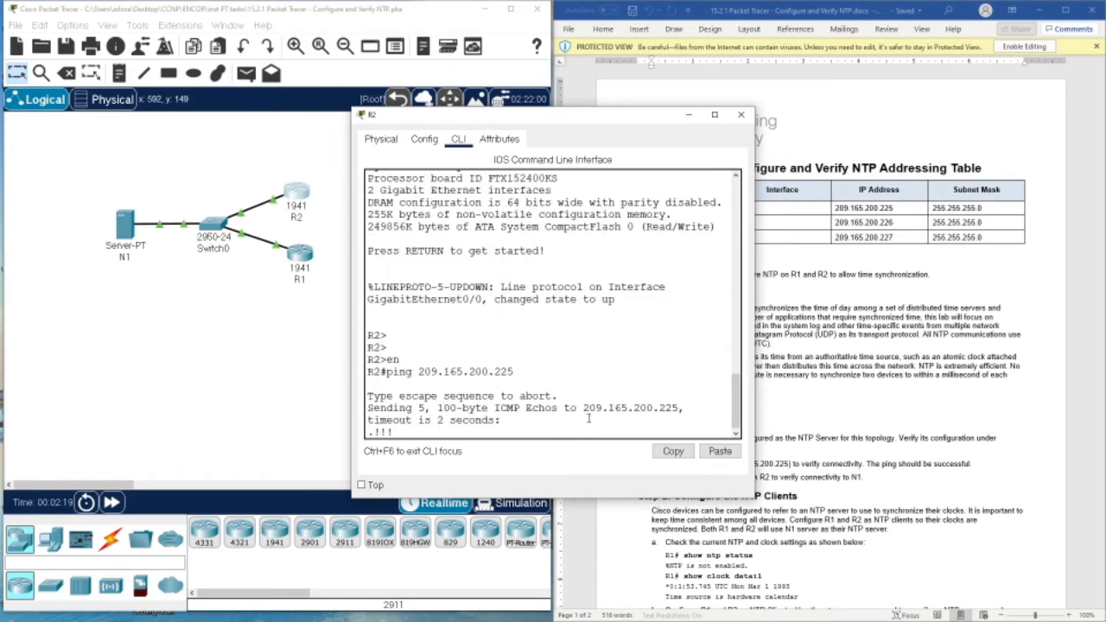
{"action": "key", "text": "Up"}
{"action": "key", "text": "Return"}
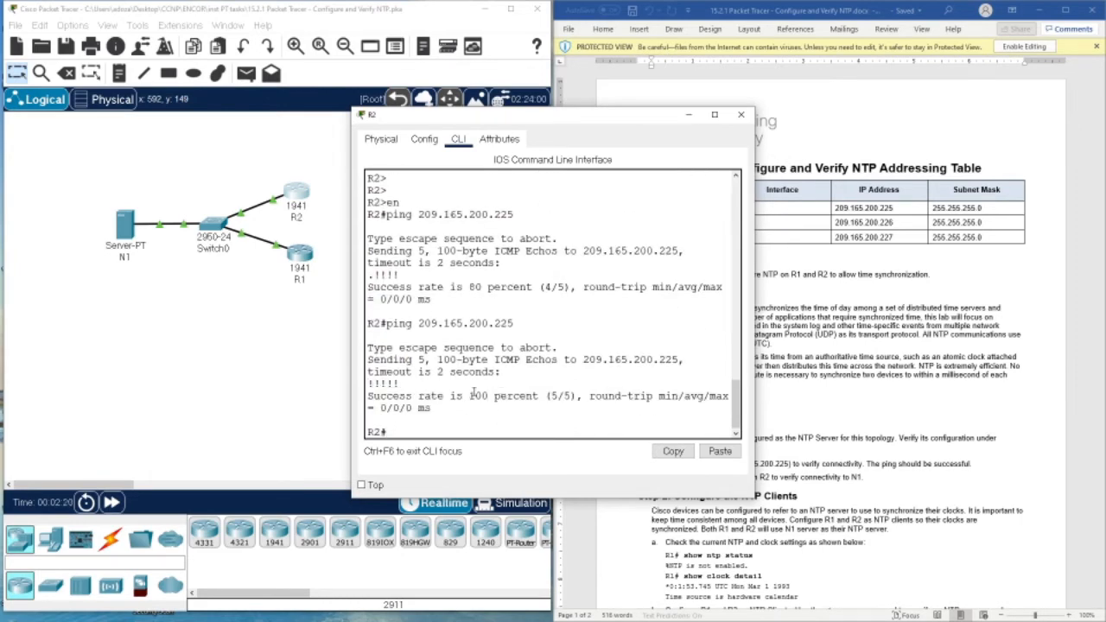
{"action": "left_click_drag", "start_coordinate": [474, 394], "coordinate": [568, 396]}
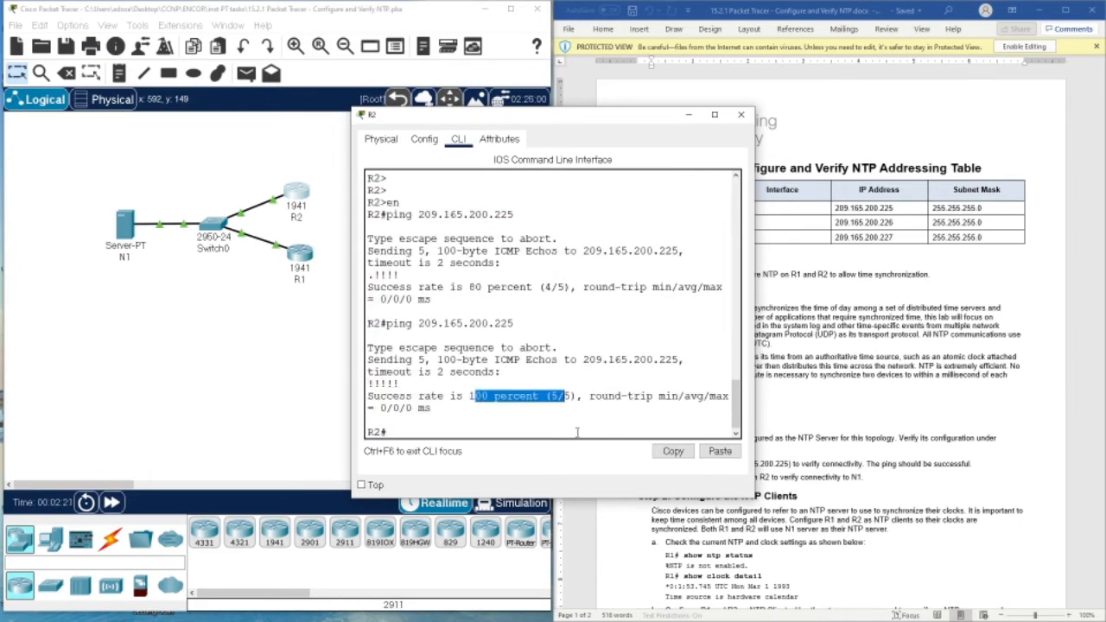
{"action": "left_click", "coordinate": [740, 116]}
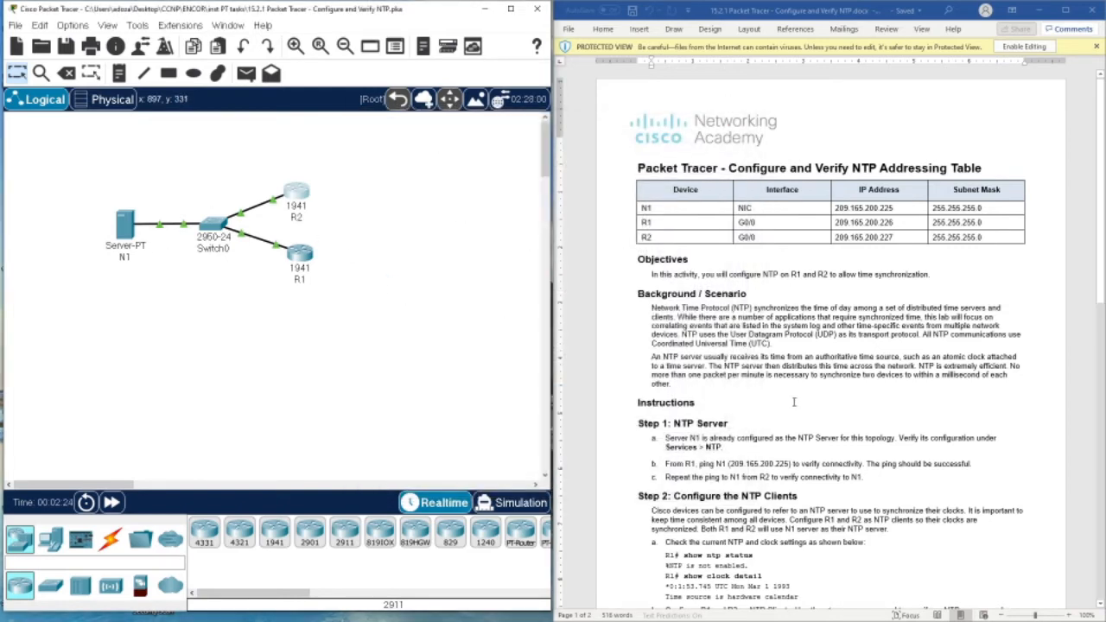
Open router R1's command line and enter global configuration mode
{"action": "scroll", "coordinate": [793, 402], "scroll_direction": "down", "scroll_amount": 3}
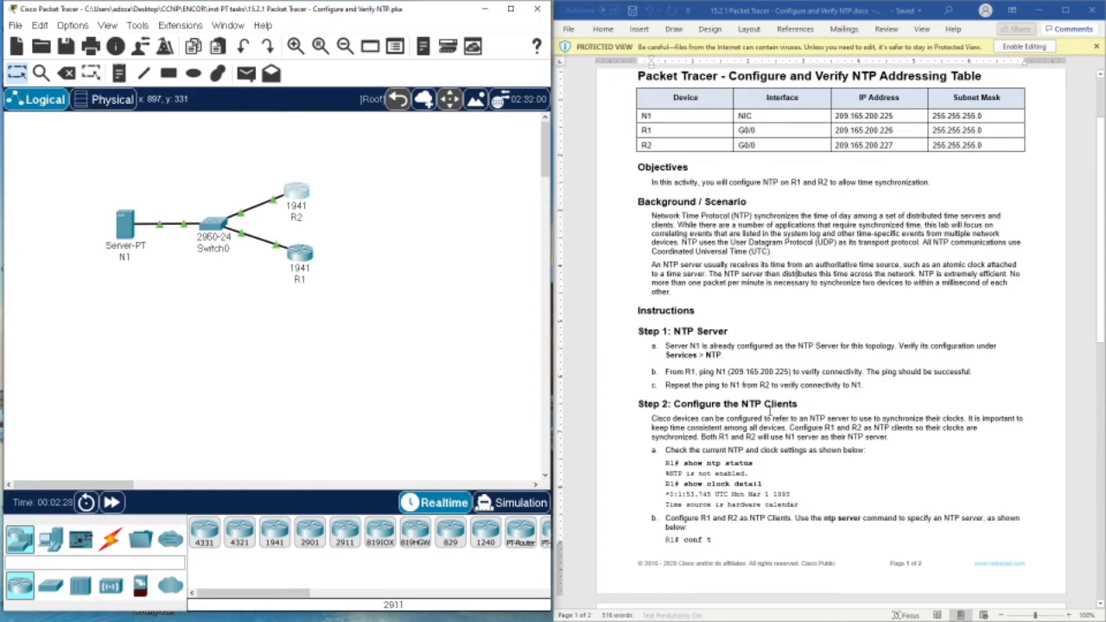
{"action": "left_click", "coordinate": [299, 252]}
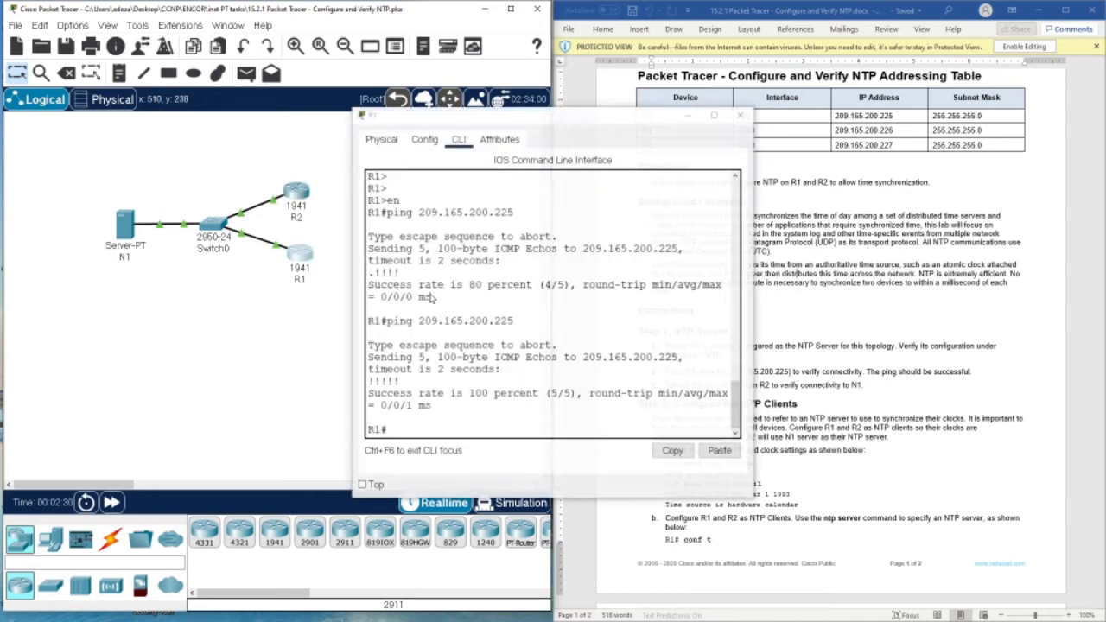
{"action": "left_click_drag", "start_coordinate": [593, 121], "coordinate": [552, 93]}
{"action": "type", "text": "co"}
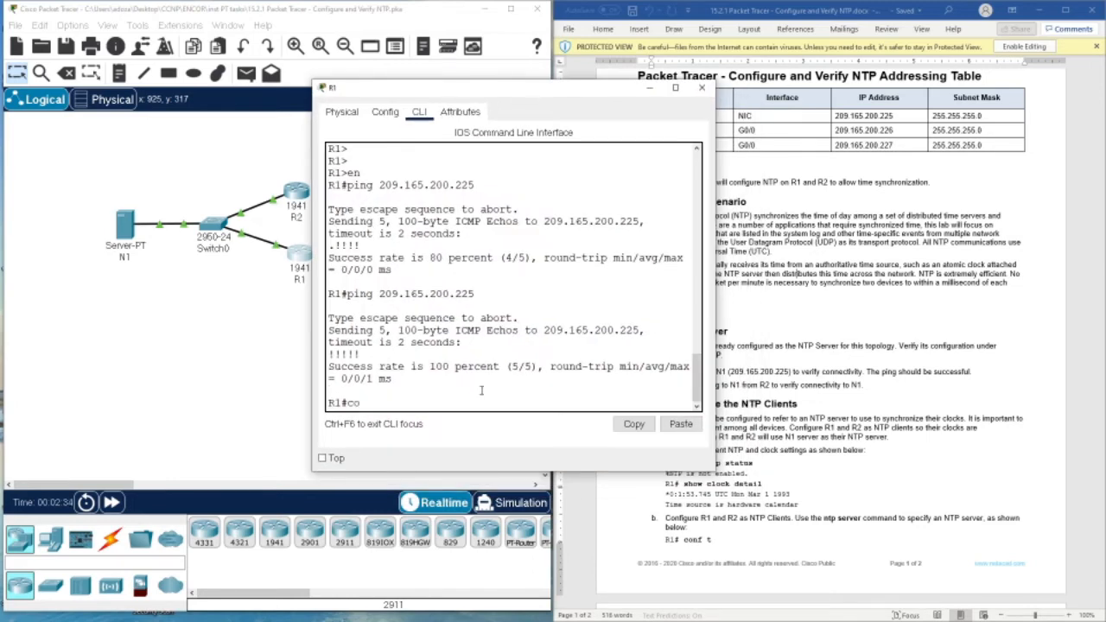
{"action": "type", "text": "nf t"}
{"action": "key", "text": "Return"}
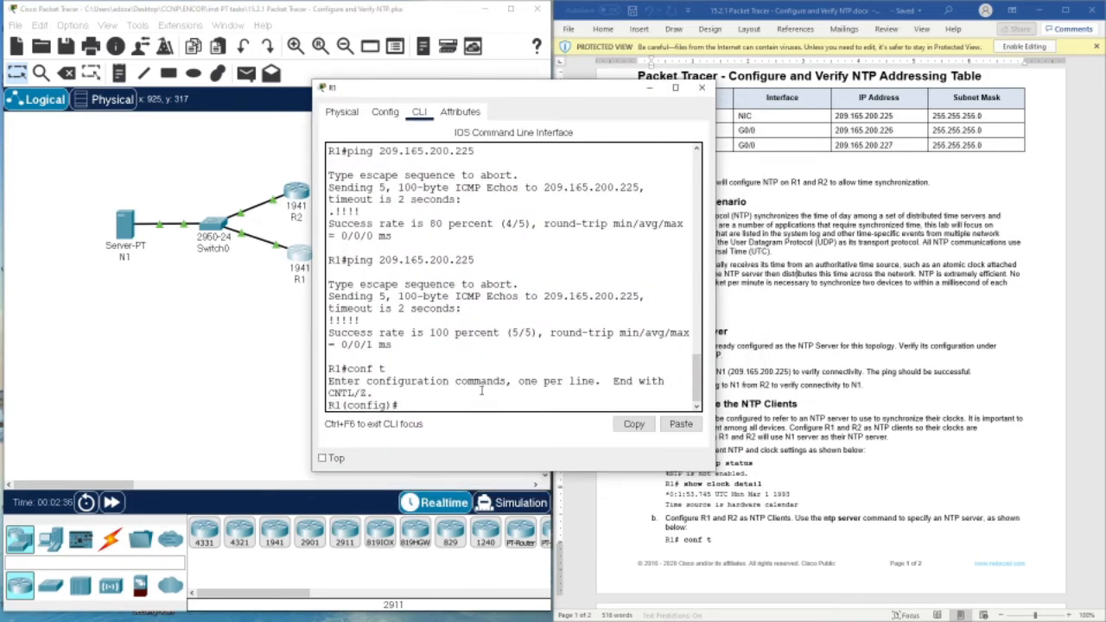
{"action": "left_click_drag", "start_coordinate": [484, 89], "coordinate": [366, 58]}
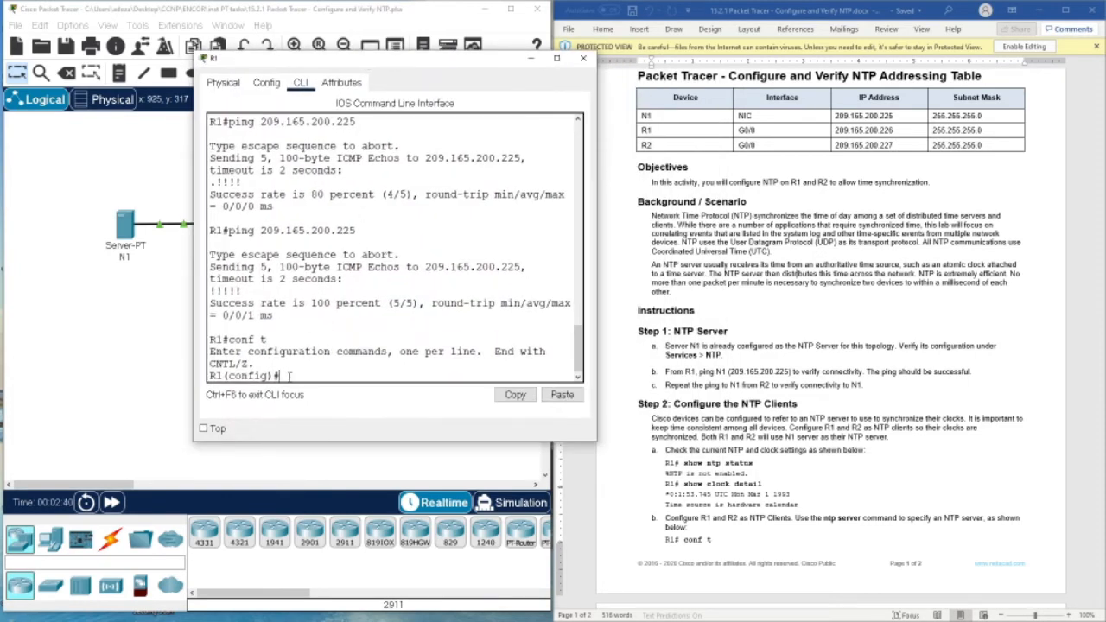
Check R1's current NTP status from configuration mode with "do show ntp st"
{"action": "type", "text": "show ntp st"}
{"action": "key", "text": "Return"}
{"action": "key", "text": "Up"}
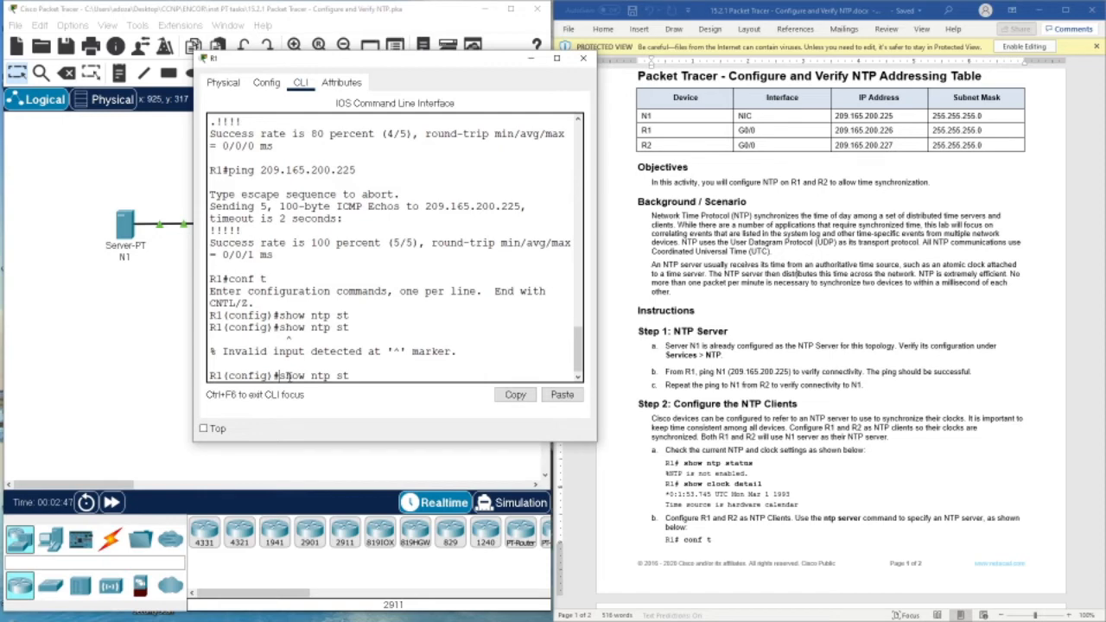
{"action": "type", "text": "do"}
{"action": "key", "text": "Return"}
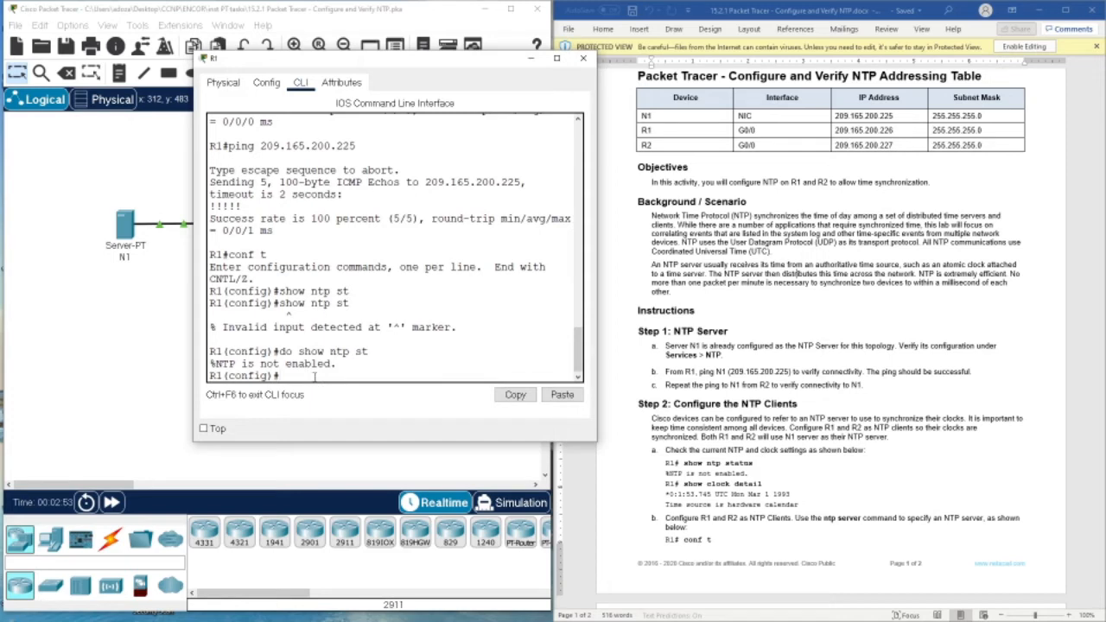
Display R1's detailed clock settings with "do show clock de" and examine the date, time and time source
{"action": "type", "text": "how clo"}
{"action": "key", "text": "Tab"}
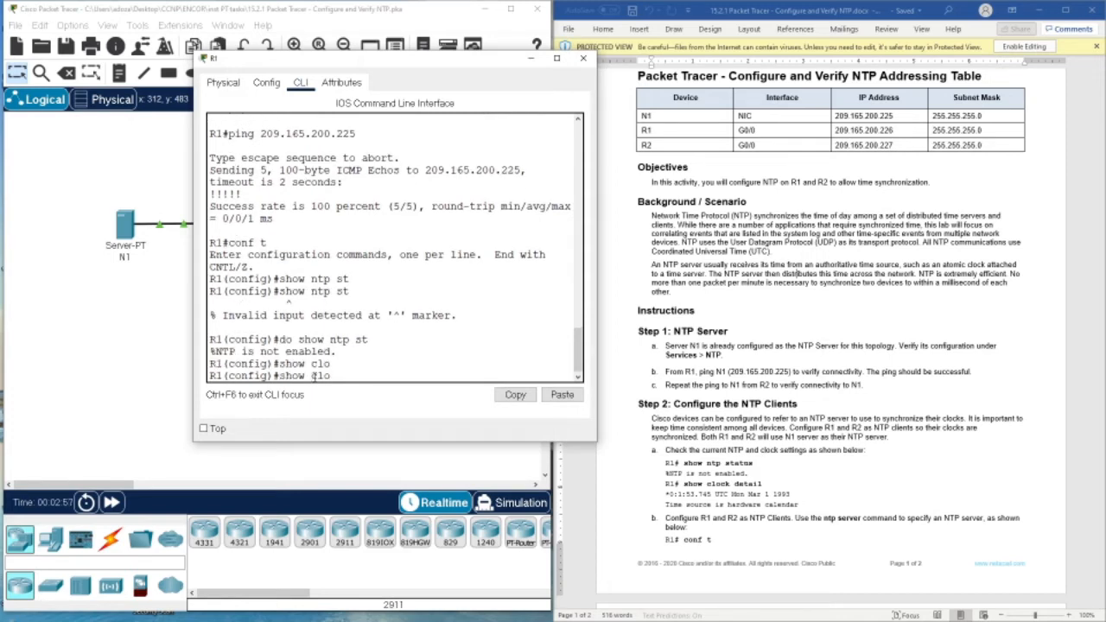
{"action": "key", "text": "BackSpace"}
{"action": "key", "text": "BackSpace"}
{"action": "key", "text": "BackSpace"}
{"action": "key", "text": "BackSpace"}
{"action": "key", "text": "BackSpace"}
{"action": "key", "text": "BackSpace"}
{"action": "key", "text": "BackSpace"}
{"action": "key", "text": "BackSpace"}
{"action": "type", "text": "do show clock de"}
{"action": "key", "text": "Return"}
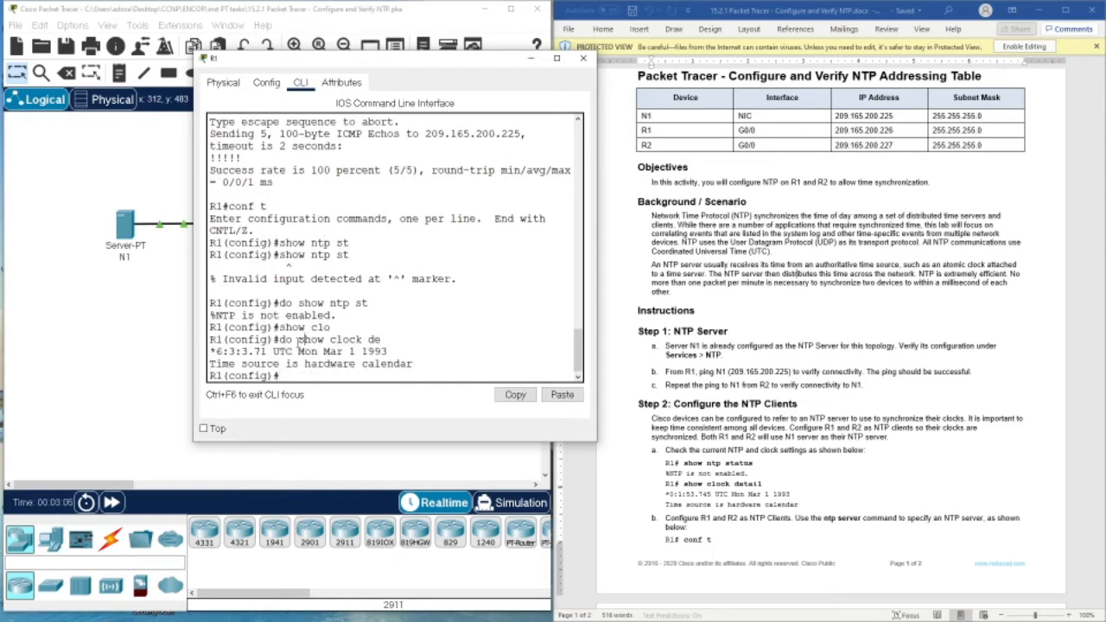
{"action": "left_click_drag", "start_coordinate": [234, 352], "coordinate": [390, 354]}
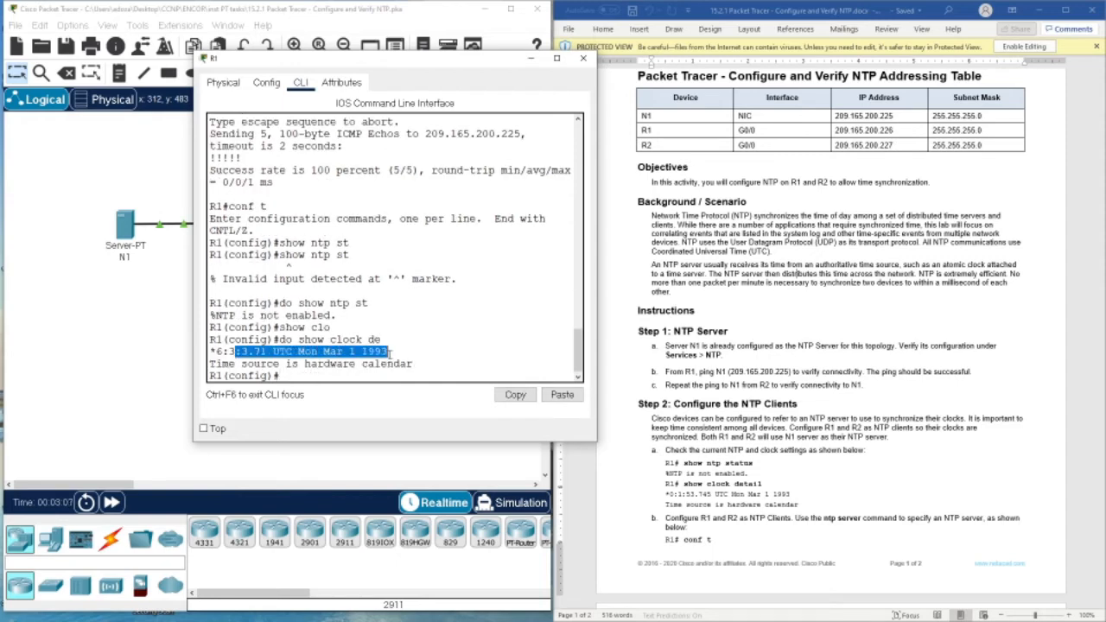
{"action": "left_click", "coordinate": [304, 340]}
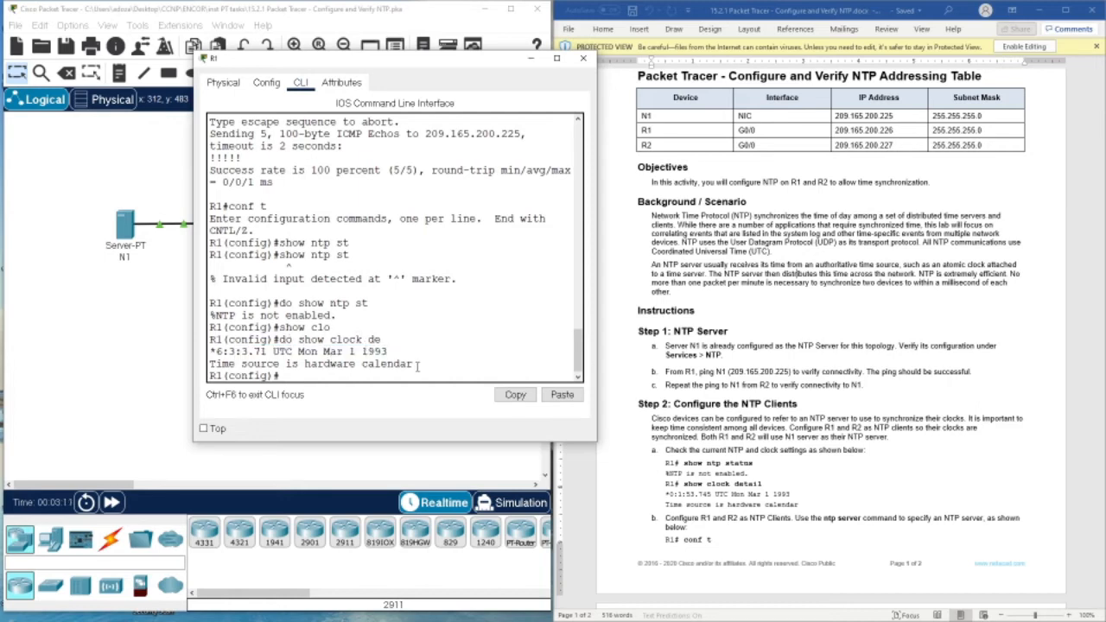
{"action": "left_click_drag", "start_coordinate": [415, 364], "coordinate": [210, 364]}
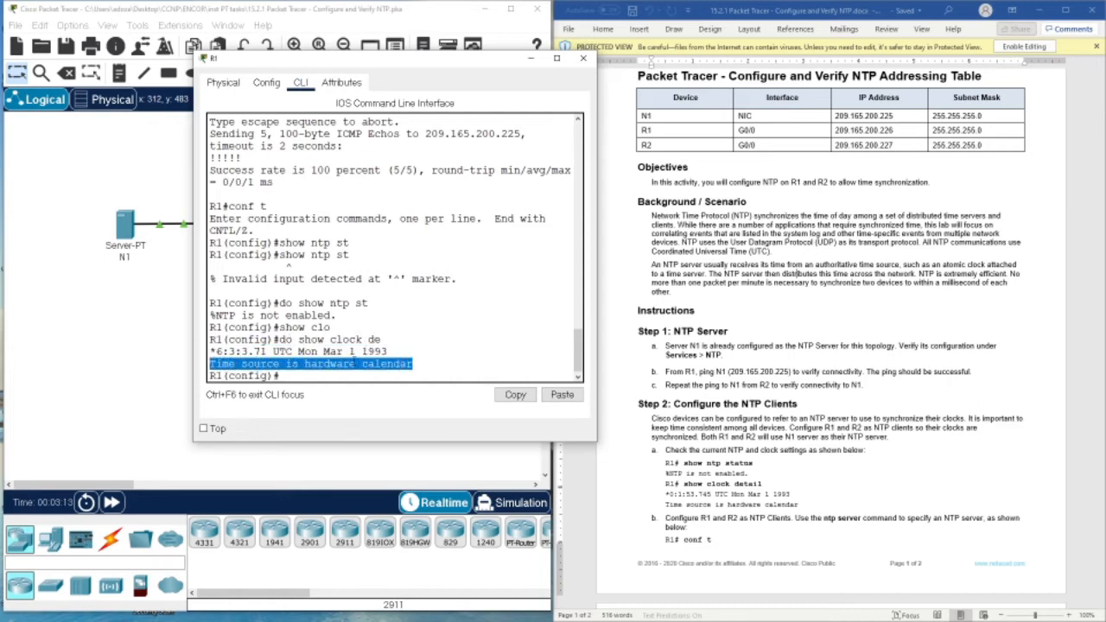
{"action": "left_click", "coordinate": [307, 373]}
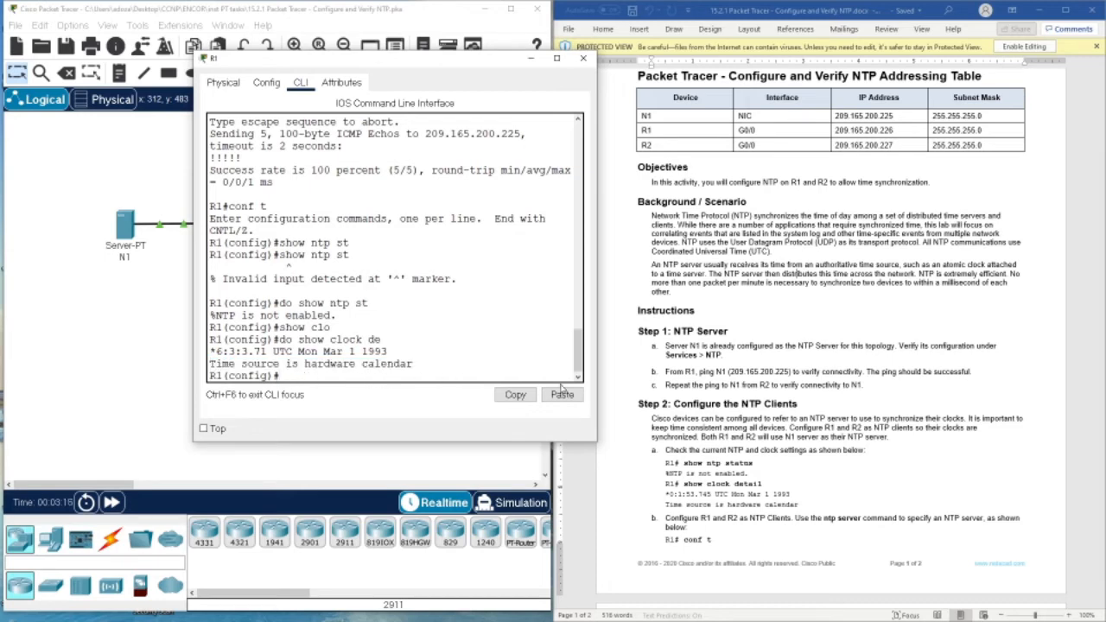
Copy the command "ntp server 209.165.200.225" from the lab document and run it in R1's configuration mode
{"action": "scroll", "coordinate": [743, 536], "scroll_direction": "down", "scroll_amount": 3}
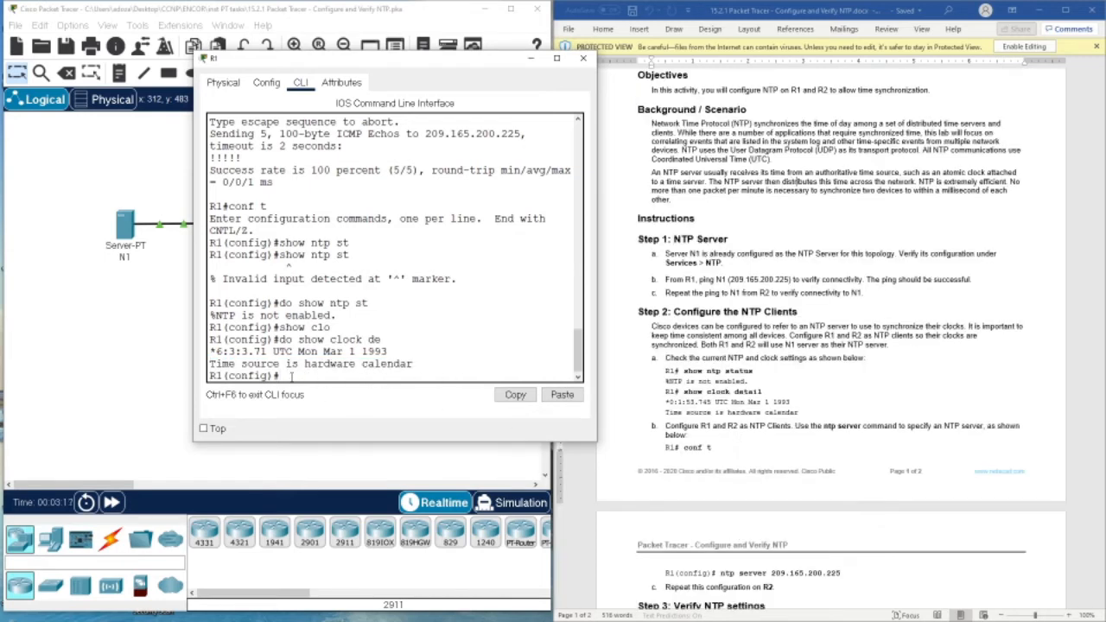
{"action": "scroll", "coordinate": [696, 402], "scroll_direction": "down", "scroll_amount": 6}
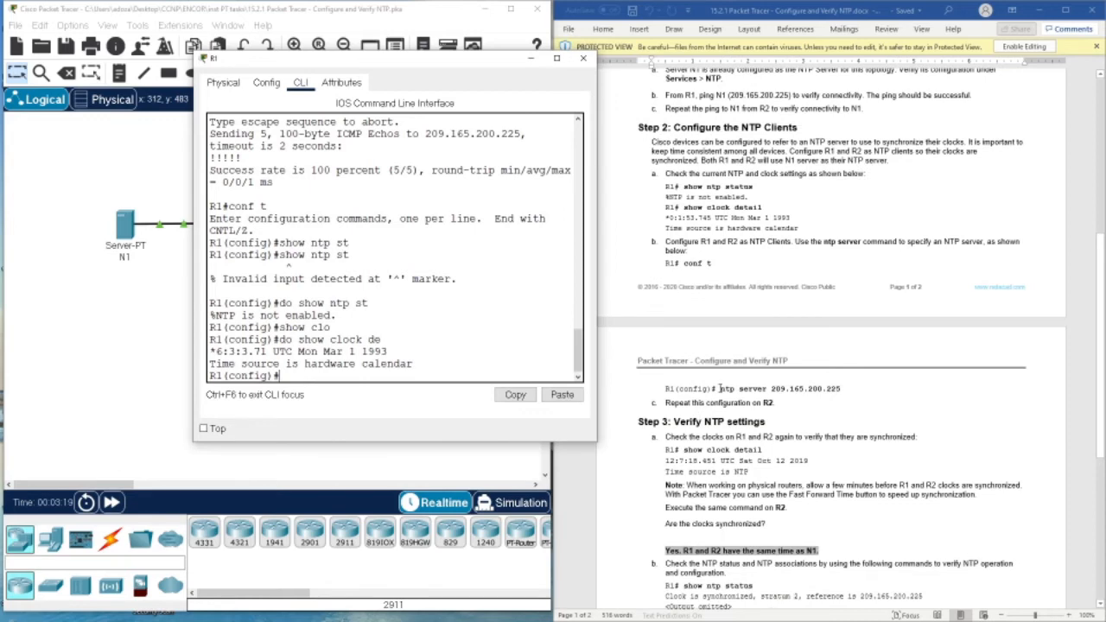
{"action": "left_click_drag", "start_coordinate": [720, 389], "coordinate": [840, 390]}
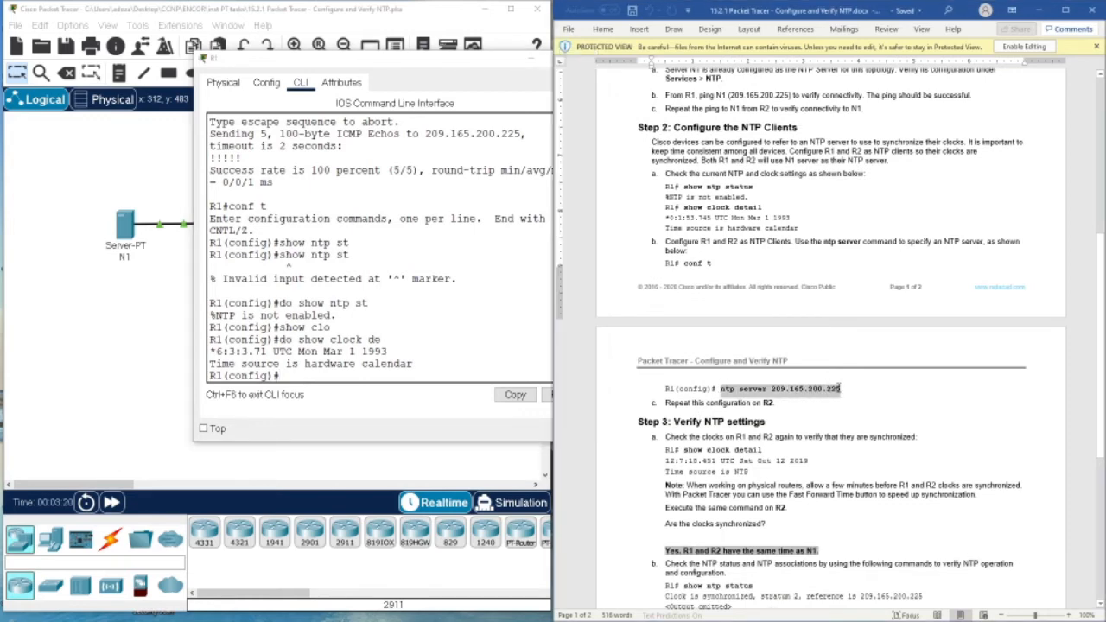
{"action": "right_click", "coordinate": [838, 390]}
{"action": "left_click", "coordinate": [864, 408]}
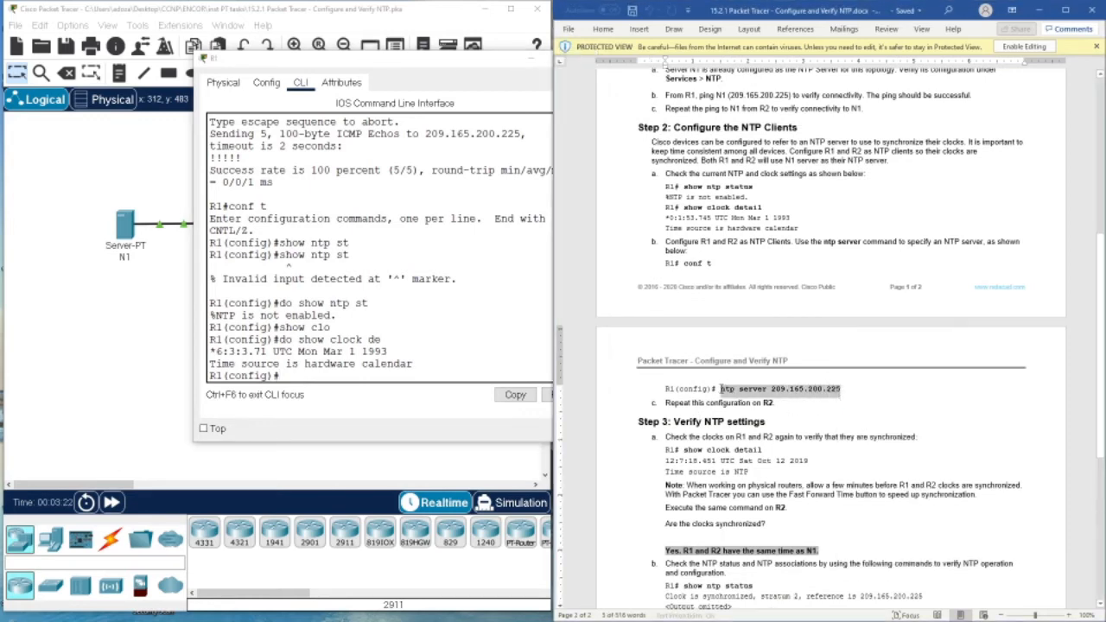
{"action": "right_click", "coordinate": [295, 375]}
{"action": "left_click", "coordinate": [318, 403]}
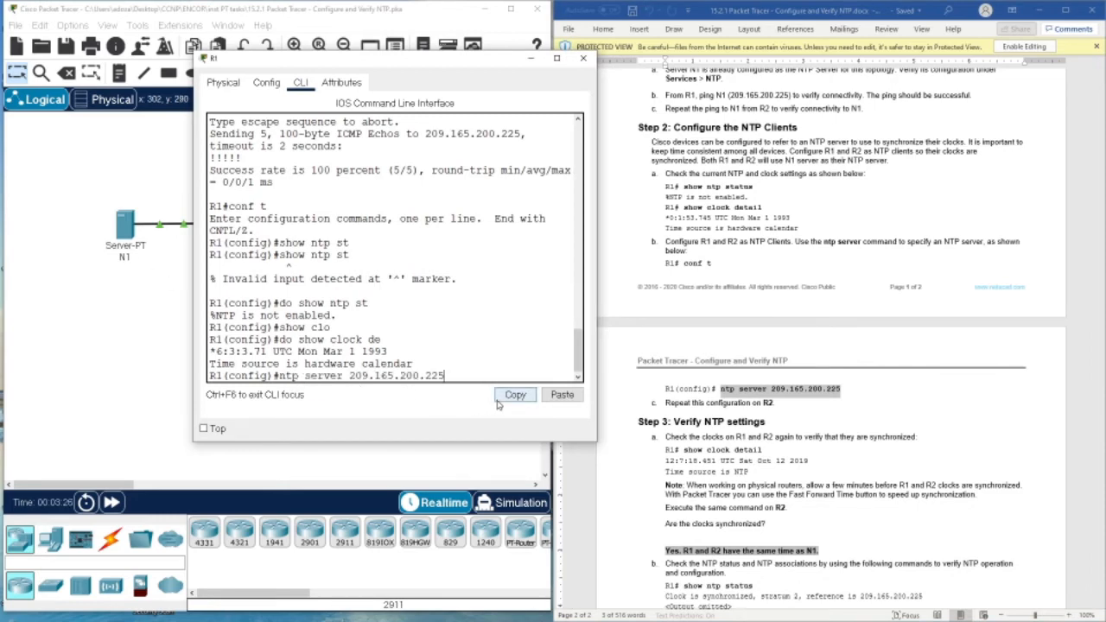
{"action": "key", "text": "Return"}
{"action": "key", "text": "Return"}
{"action": "key", "text": "Return"}
{"action": "key", "text": "Return"}
{"action": "key", "text": "Return"}
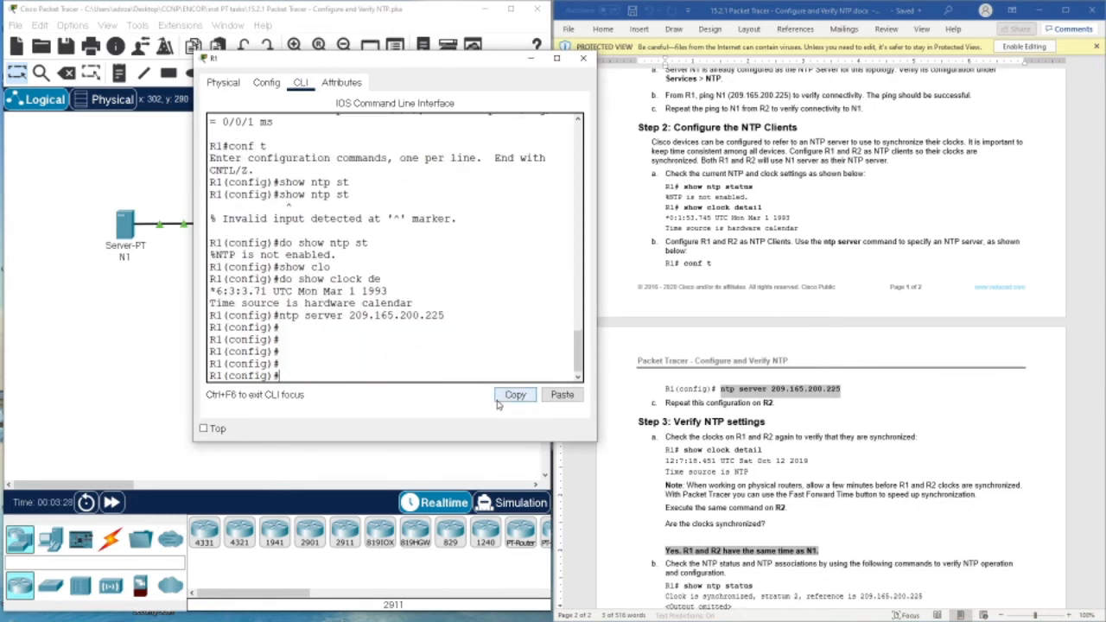
Exit global configuration mode on R1 to return to privileged EXEC mode
{"action": "type", "text": "exit"}
{"action": "key", "text": "Return"}
{"action": "key", "text": "Return"}
{"action": "key", "text": "Return"}
{"action": "key", "text": "Return"}
{"action": "key", "text": "Return"}
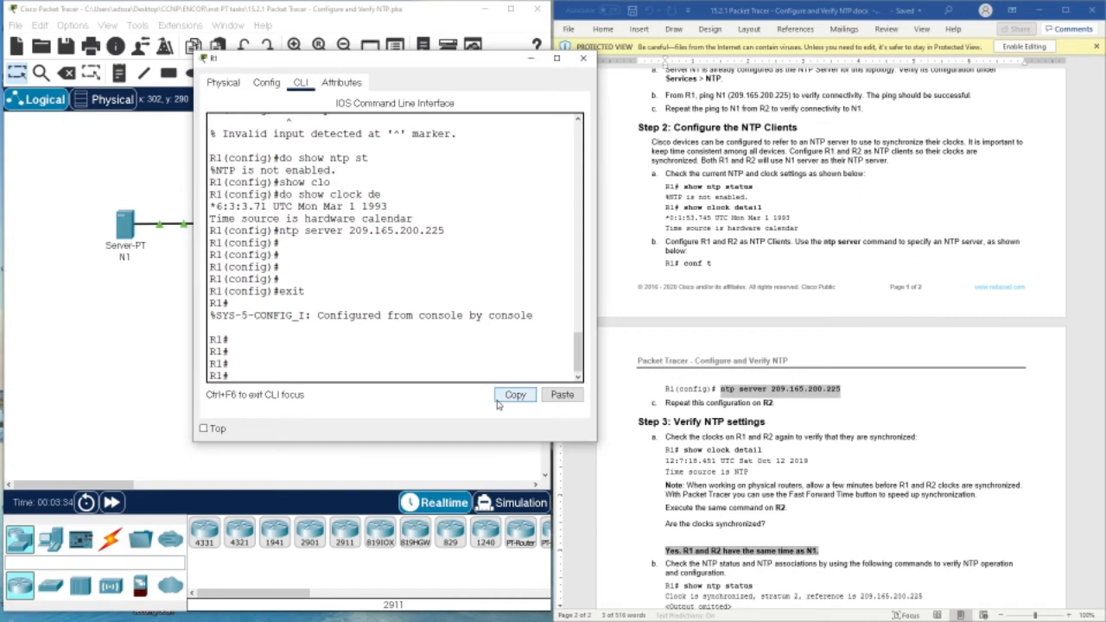
Run "show ntp status" on R1 and examine its clock synchronization line
{"action": "key", "text": "Up"}
{"action": "key", "text": "Up"}
{"action": "key", "text": "Up"}
{"action": "key", "text": "Down"}
{"action": "key", "text": "BackSpace"}
{"action": "key", "text": "BackSpace"}
{"action": "key", "text": "BackSpace"}
{"action": "key", "text": "BackSpace"}
{"action": "key", "text": "BackSpace"}
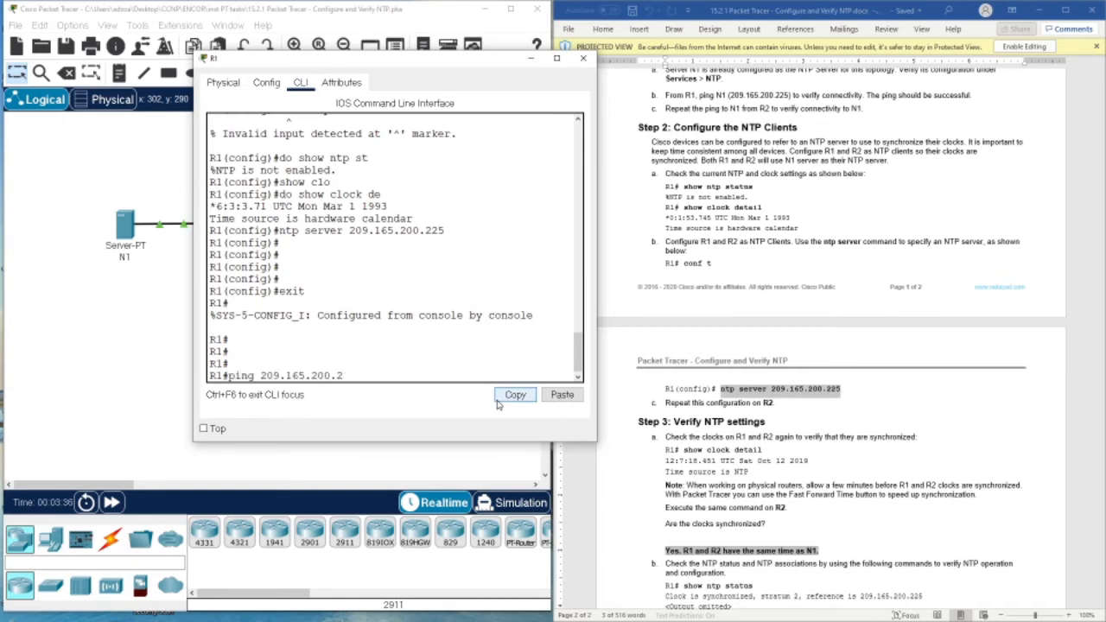
{"action": "key", "text": "BackSpace"}
{"action": "key", "text": "BackSpace"}
{"action": "key", "text": "BackSpace"}
{"action": "key", "text": "BackSpace"}
{"action": "key", "text": "BackSpace"}
{"action": "key", "text": "BackSpace"}
{"action": "key", "text": "BackSpace"}
{"action": "key", "text": "BackSpace"}
{"action": "key", "text": "BackSpace"}
{"action": "key", "text": "BackSpace"}
{"action": "key", "text": "BackSpace"}
{"action": "key", "text": "BackSpace"}
{"action": "key", "text": "BackSpace"}
{"action": "key", "text": "BackSpace"}
{"action": "key", "text": "BackSpace"}
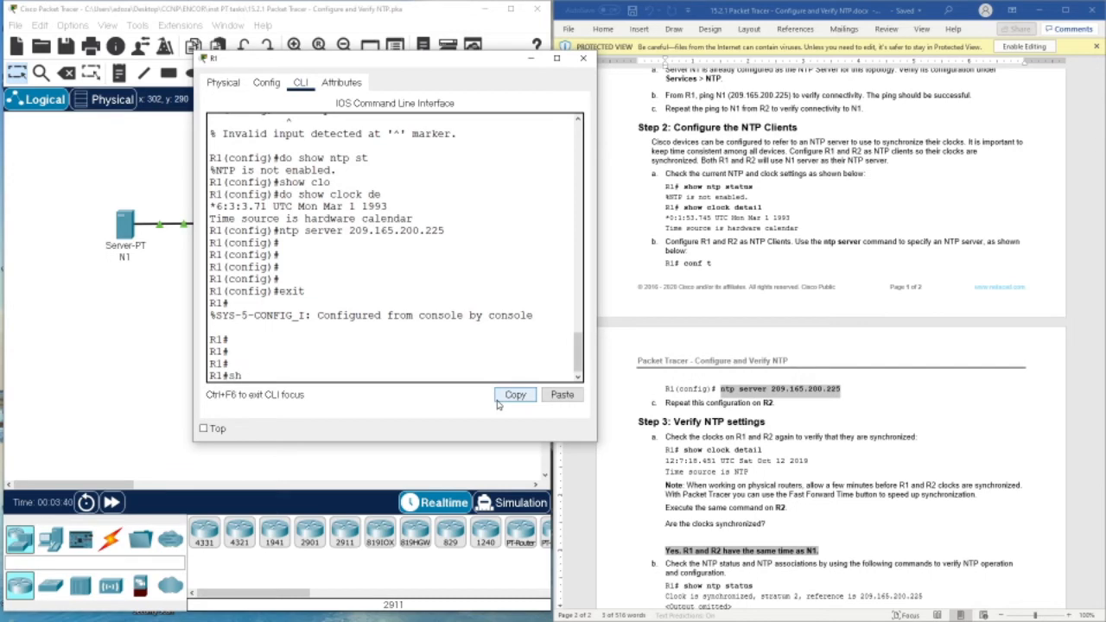
{"action": "type", "text": "ow ntp st"}
{"action": "key", "text": "Tab"}
{"action": "key", "text": "Return"}
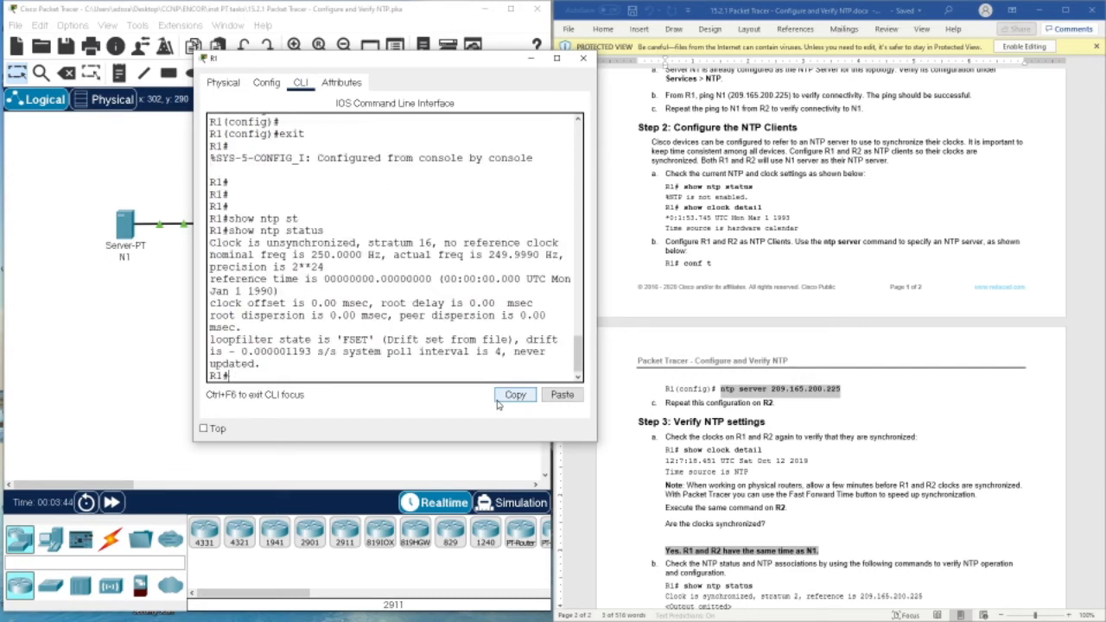
{"action": "left_click_drag", "start_coordinate": [228, 244], "coordinate": [363, 256]}
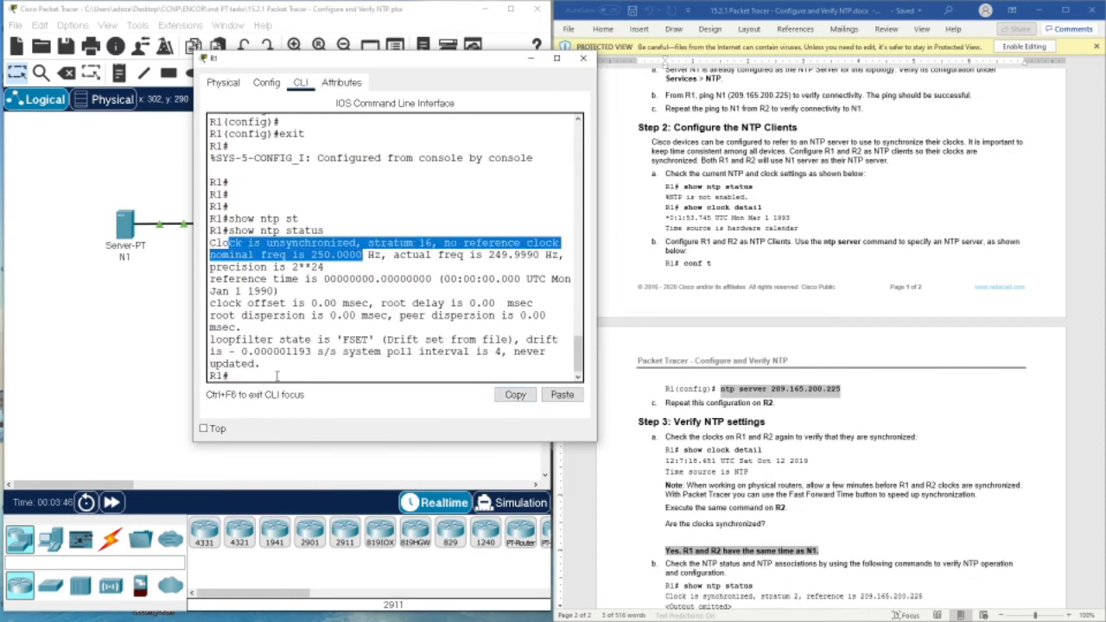
Run "show clock detail" on R1 to check its time and time source
{"action": "left_click", "coordinate": [277, 376]}
{"action": "type", "text": "show"}
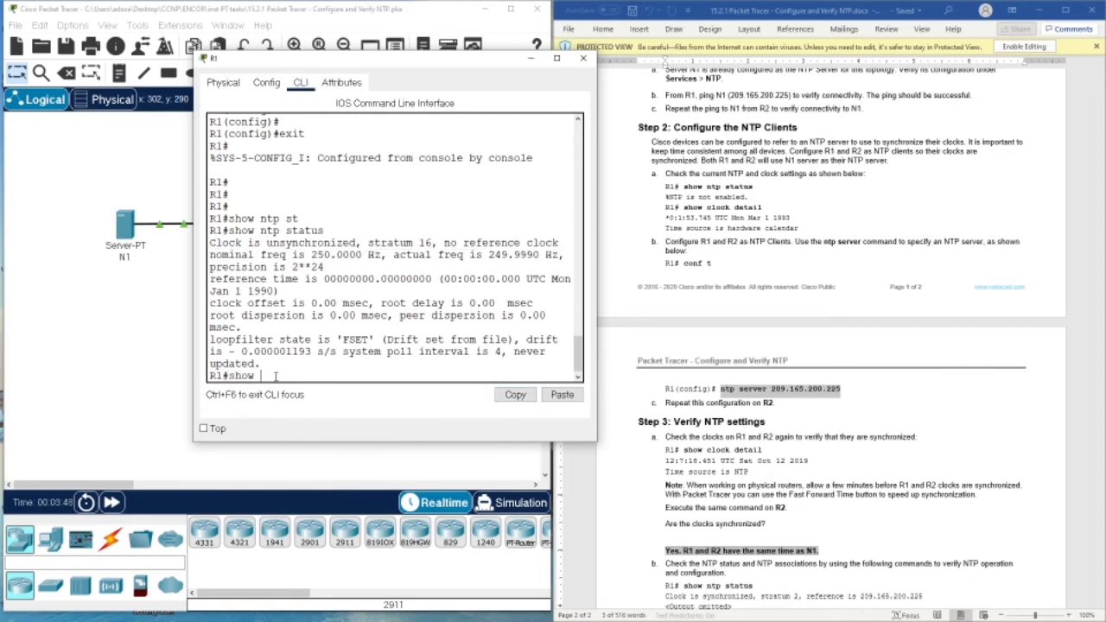
{"action": "type", "text": " cl"}
{"action": "key", "text": "Tab"}
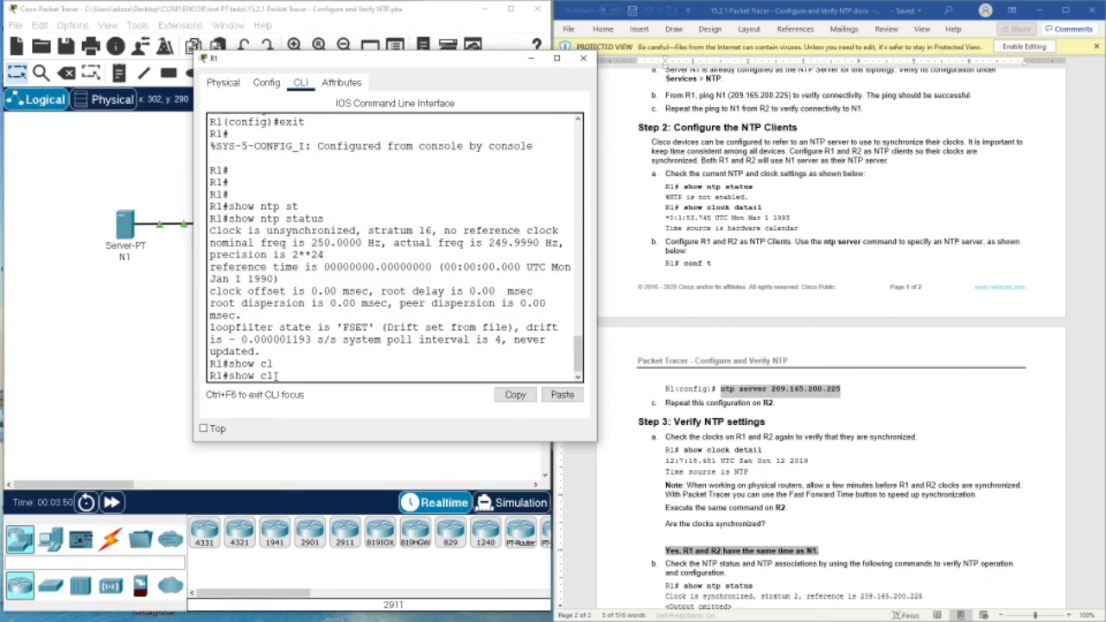
{"action": "type", "text": "o"}
{"action": "key", "text": "Tab"}
{"action": "type", "text": "d"}
{"action": "key", "text": "Tab"}
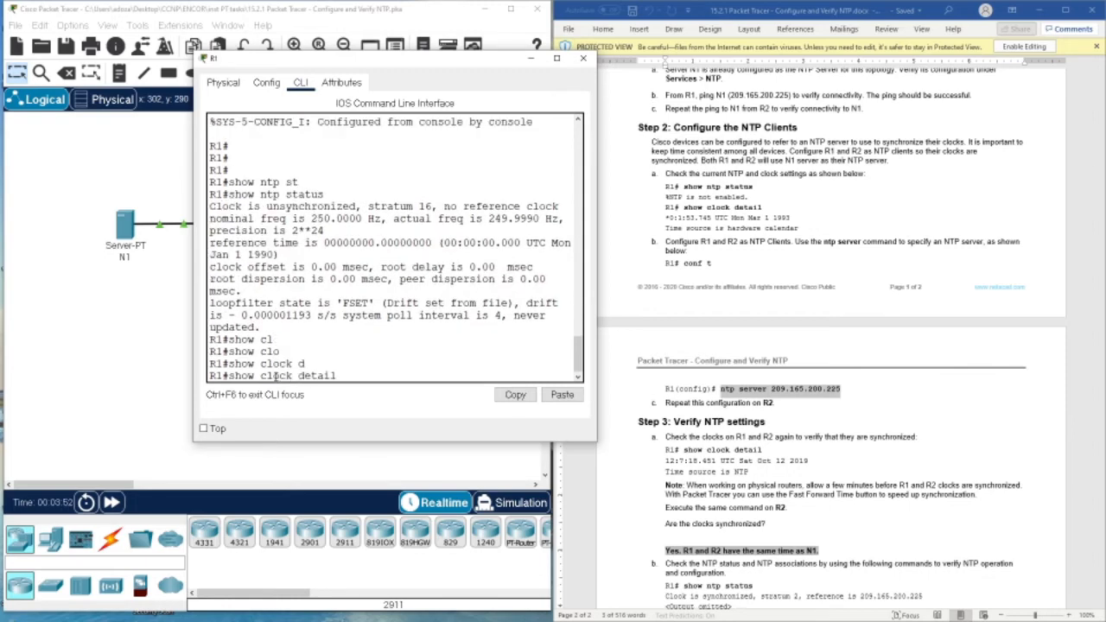
{"action": "key", "text": "Return"}
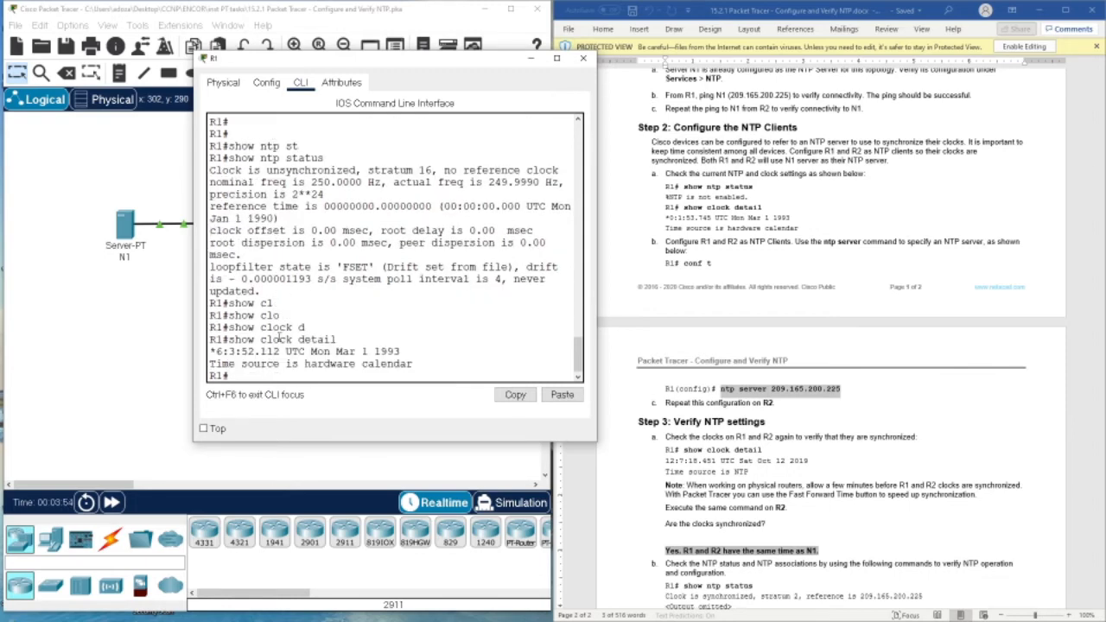
{"action": "left_click_drag", "start_coordinate": [258, 339], "coordinate": [351, 349]}
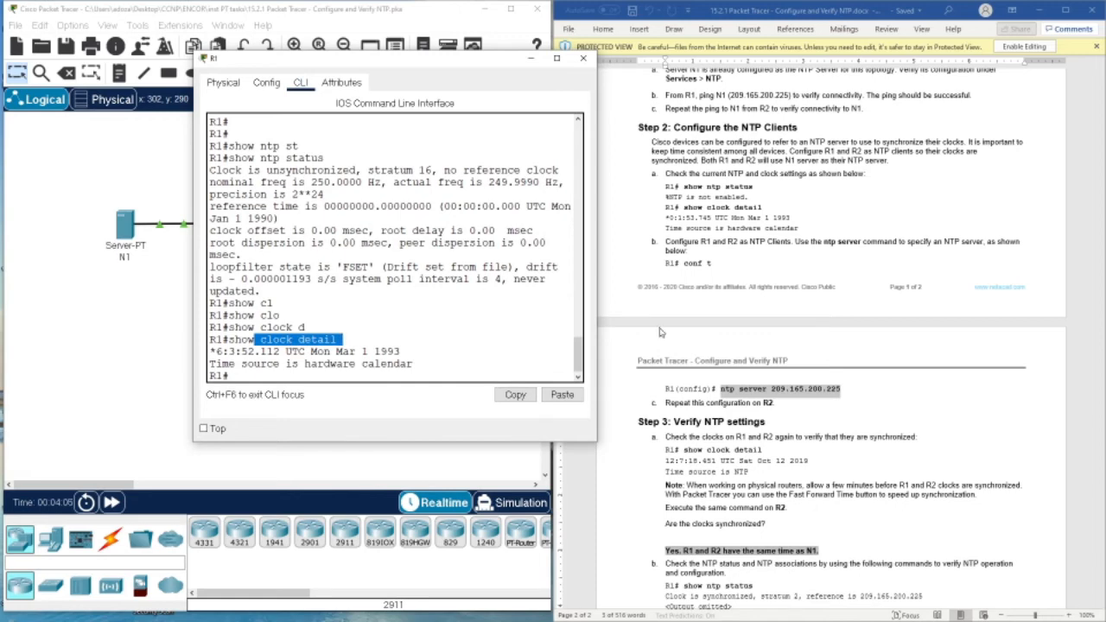
Review the lab's Step 3 verification instructions against R1's command output, and close R1's window
{"action": "scroll", "coordinate": [728, 338], "scroll_direction": "down", "scroll_amount": 2}
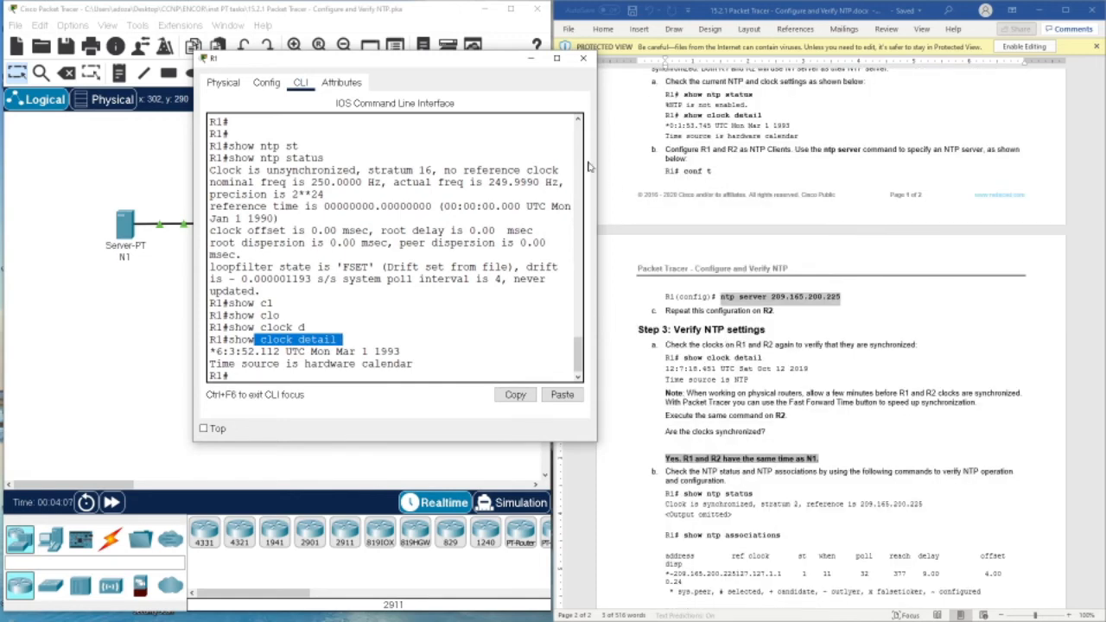
{"action": "scroll", "coordinate": [440, 259], "scroll_direction": "up", "scroll_amount": 10}
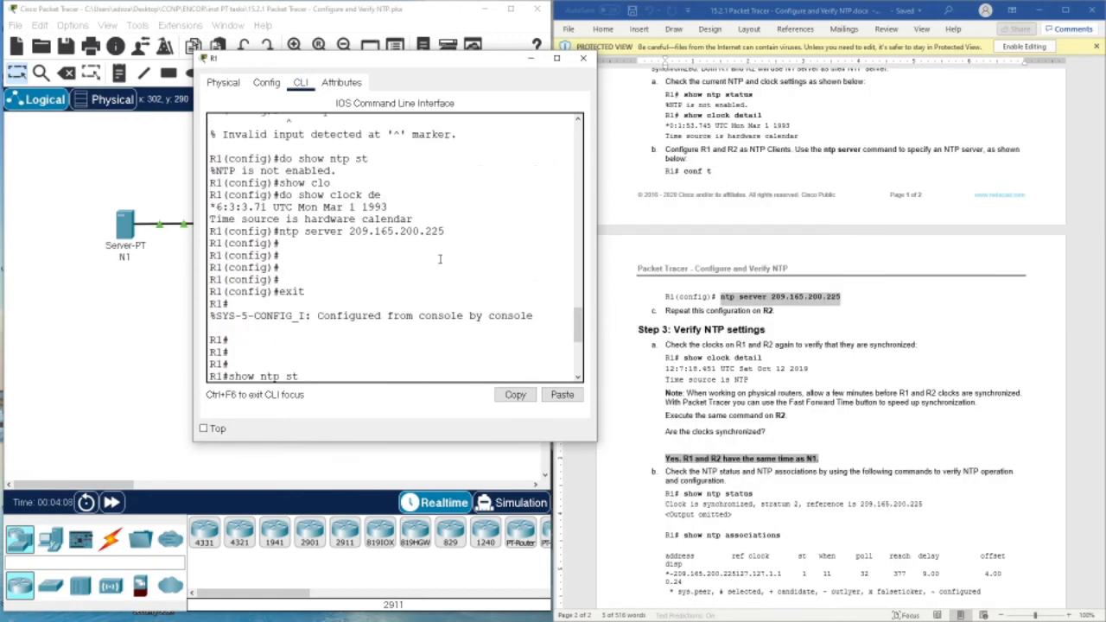
{"action": "scroll", "coordinate": [400, 319], "scroll_direction": "down", "scroll_amount": 10}
{"action": "left_click_drag", "start_coordinate": [218, 353], "coordinate": [398, 349]}
{"action": "left_click", "coordinate": [583, 58]}
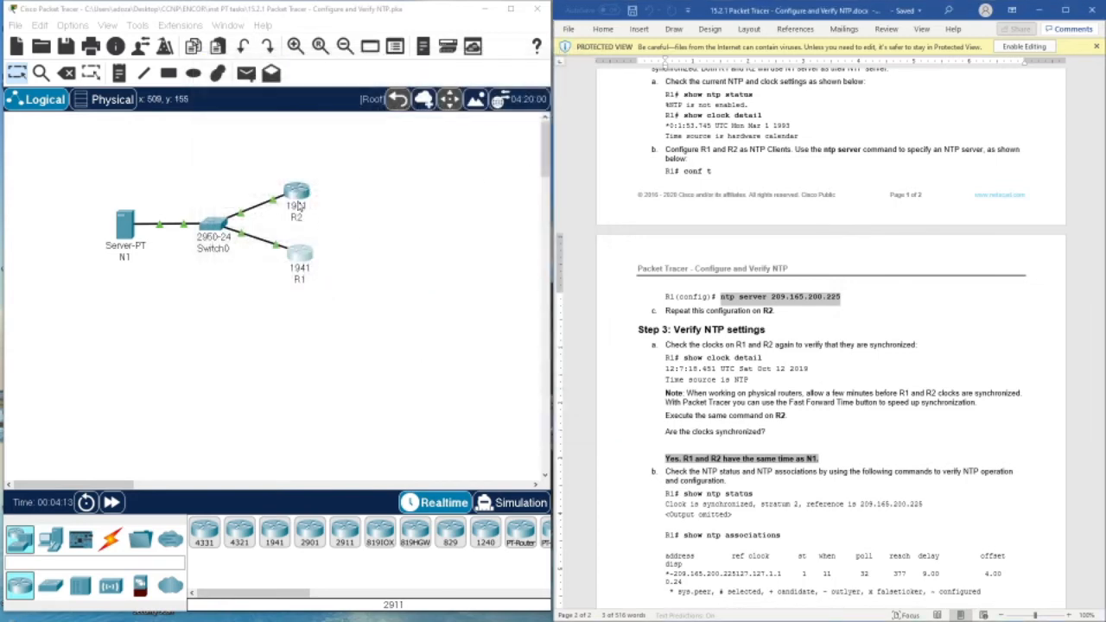
On R2, enter global configuration mode and set 209.165.200.225 as the NTP server
{"action": "left_click", "coordinate": [296, 193]}
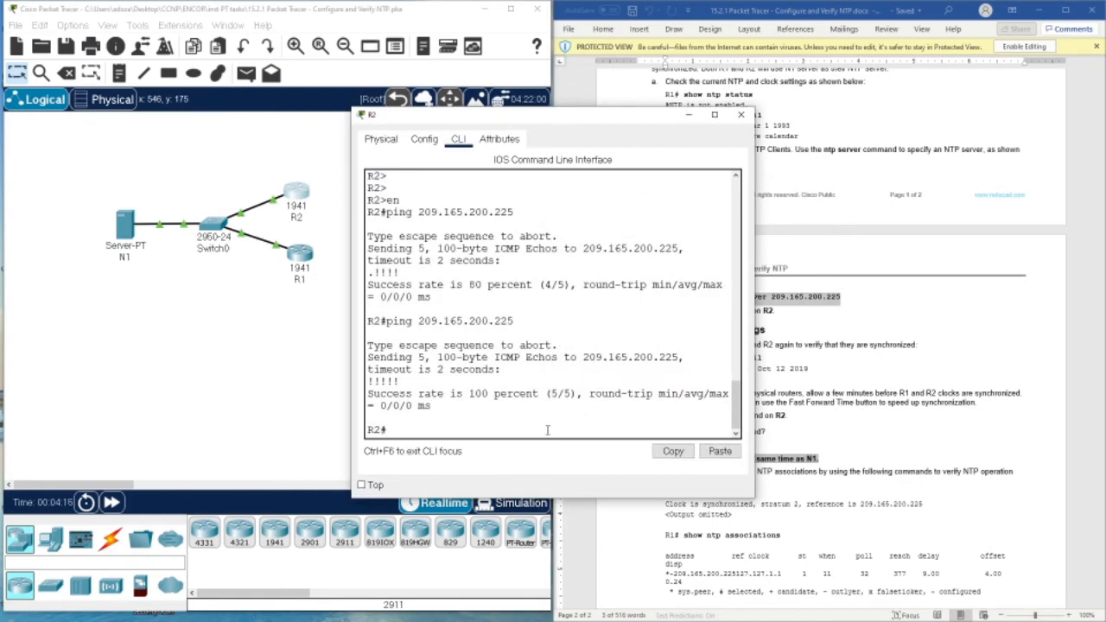
{"action": "type", "text": "conf t"}
{"action": "key", "text": "Return"}
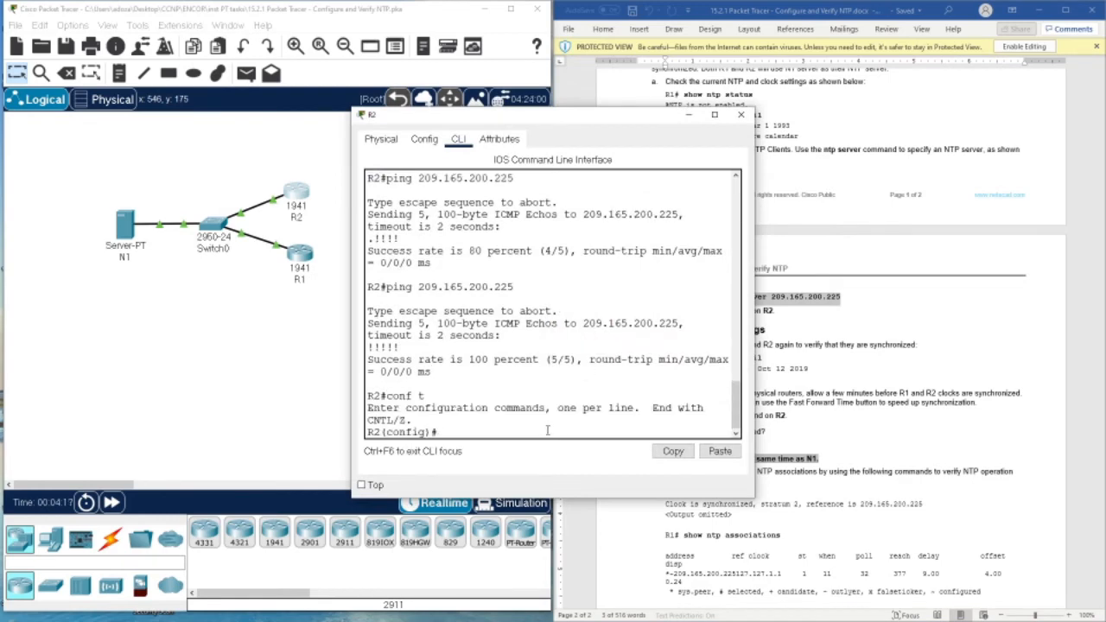
{"action": "right_click", "coordinate": [547, 429]}
{"action": "left_click", "coordinate": [570, 451]}
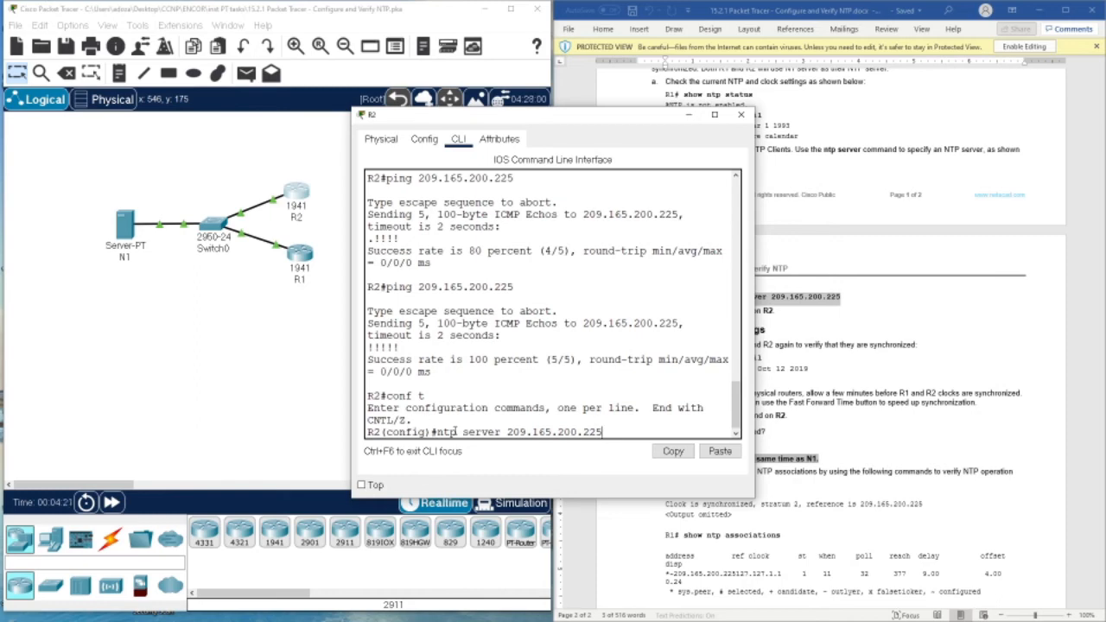
{"action": "key", "text": "Return"}
{"action": "key", "text": "Return"}
{"action": "key", "text": "Return"}
{"action": "key", "text": "Return"}
{"action": "key", "text": "Return"}
{"action": "key", "text": "Return"}
{"action": "key", "text": "Return"}
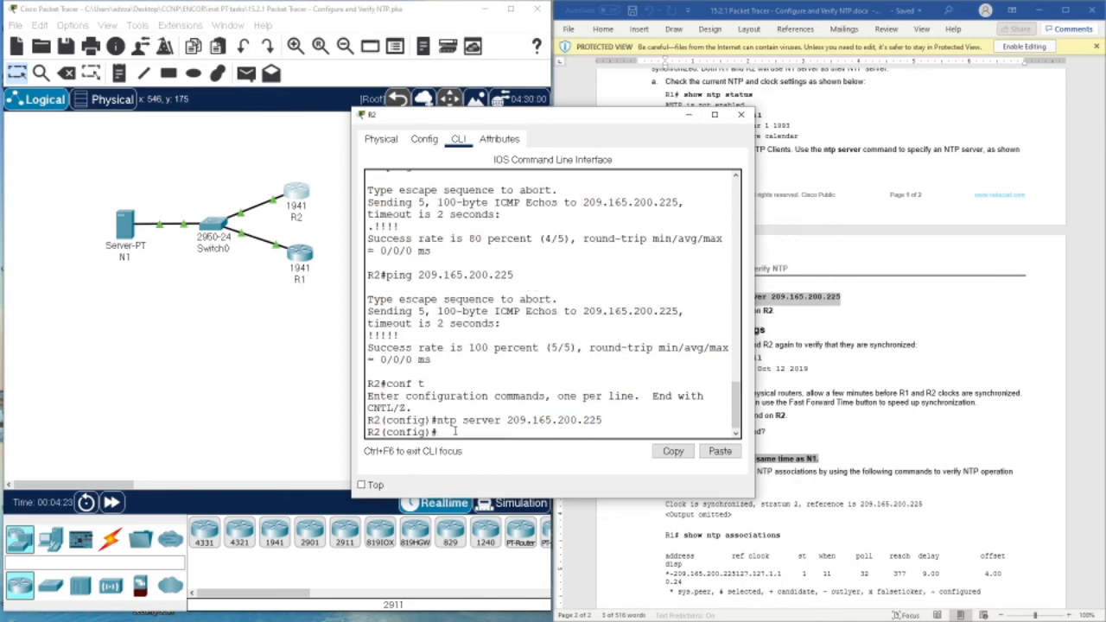
Exit global configuration mode on R2 to return to privileged EXEC mode
{"action": "type", "text": "ex"}
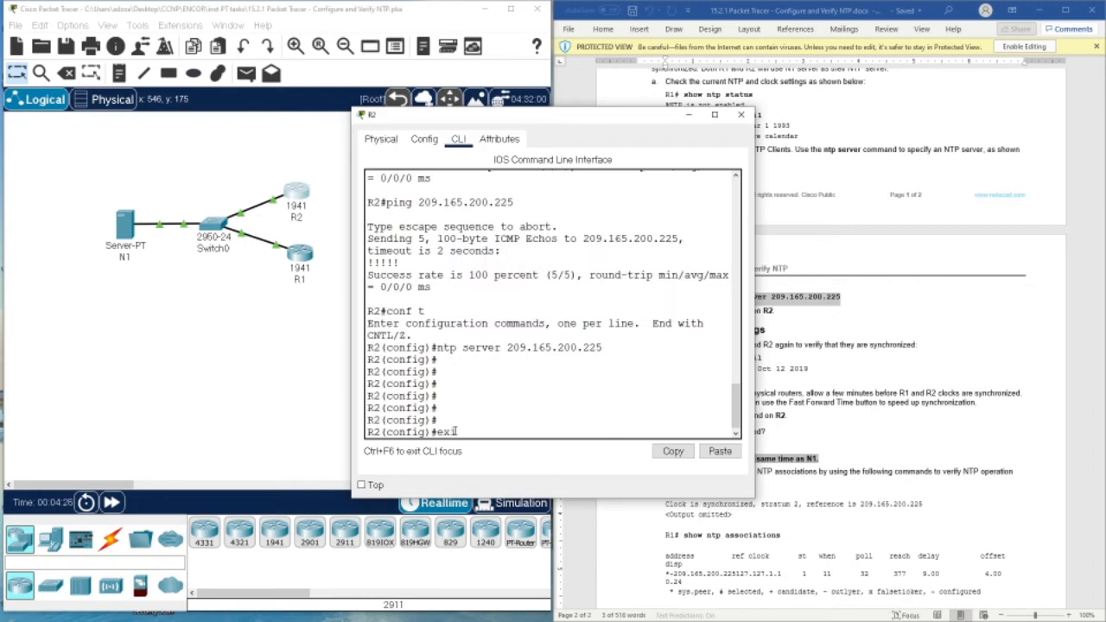
{"action": "type", "text": "it"}
{"action": "key", "text": "Return"}
{"action": "key", "text": "Return"}
{"action": "key", "text": "Return"}
{"action": "key", "text": "Return"}
{"action": "key", "text": "Return"}
{"action": "key", "text": "Return"}
Run "show ntp status" on R2 and examine its clock synchronization line
{"action": "type", "text": "show"}
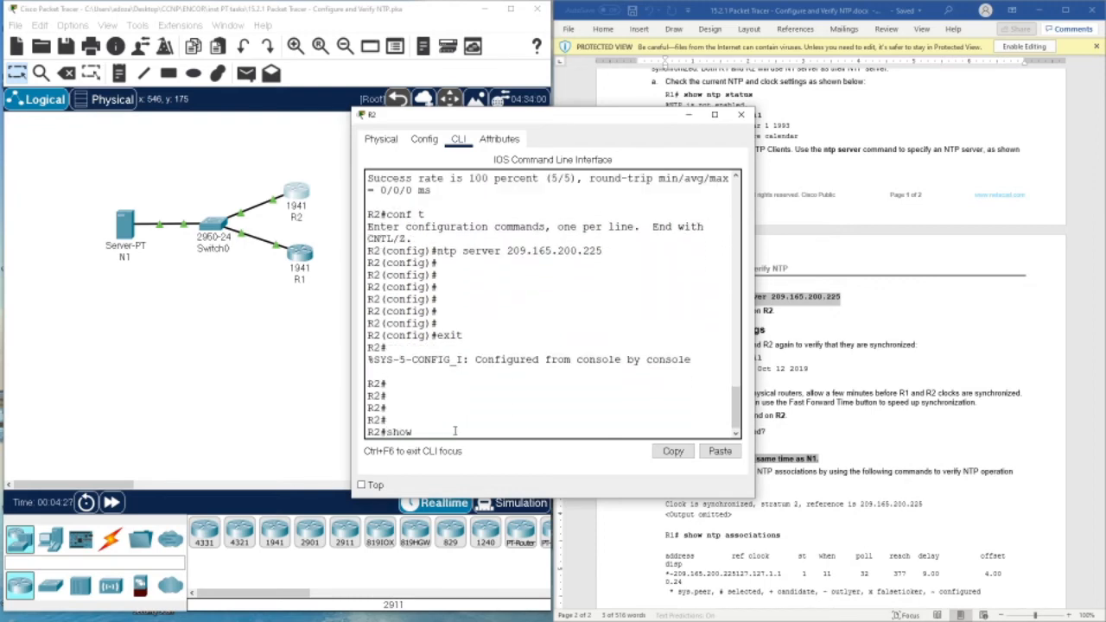
{"action": "type", "text": " ntp st"}
{"action": "key", "text": "Tab"}
{"action": "key", "text": "Return"}
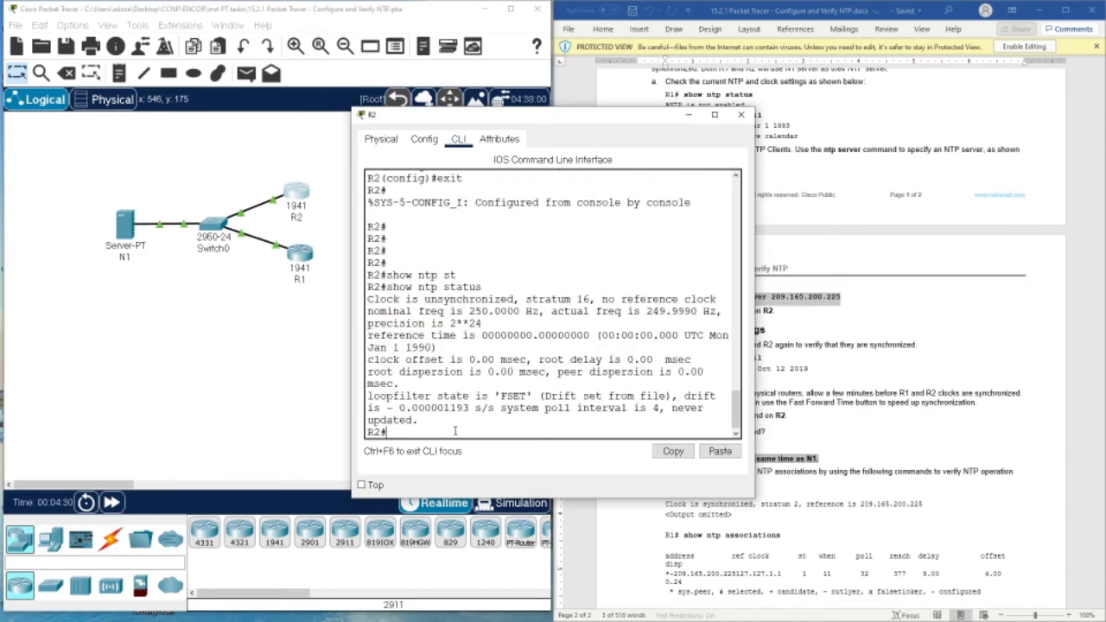
{"action": "left_click_drag", "start_coordinate": [391, 299], "coordinate": [525, 311]}
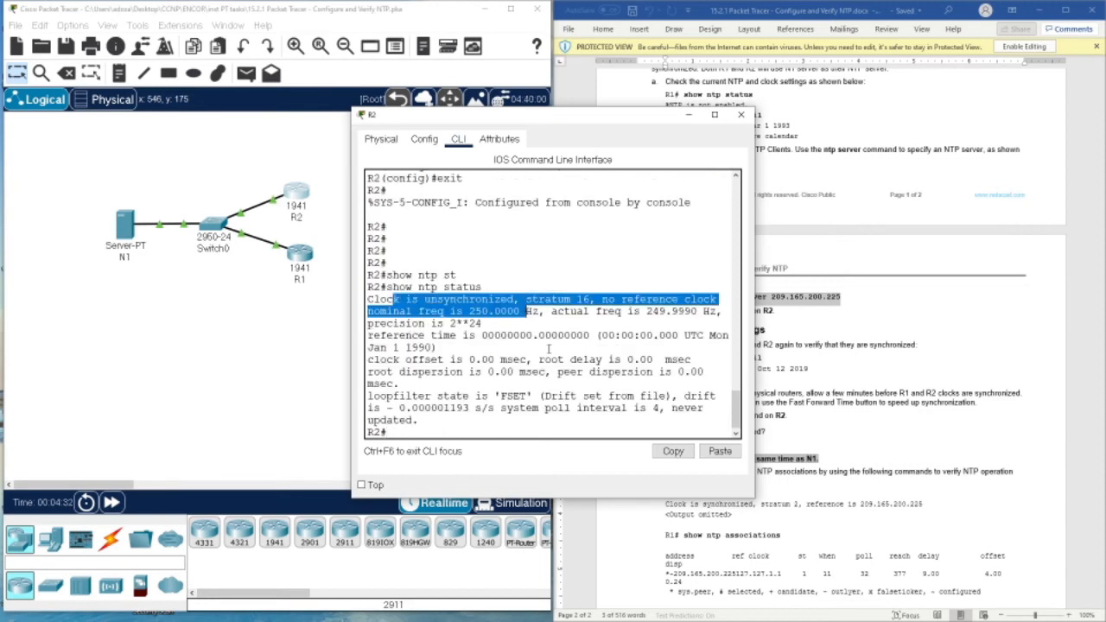
Place R2's window beside the topology, reopen R1's command line, and run "show ntp status" on R1 again
{"action": "left_click_drag", "start_coordinate": [489, 114], "coordinate": [327, 116]}
{"action": "double_click", "coordinate": [294, 253]}
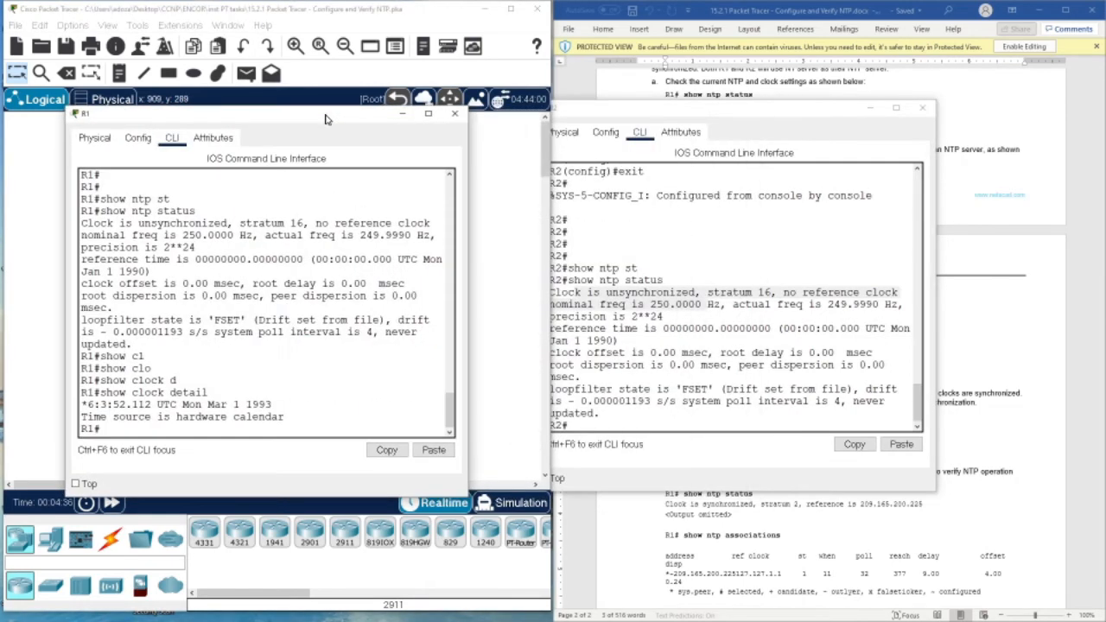
{"action": "key", "text": "Up"}
{"action": "key", "text": "Up"}
{"action": "key", "text": "Return"}
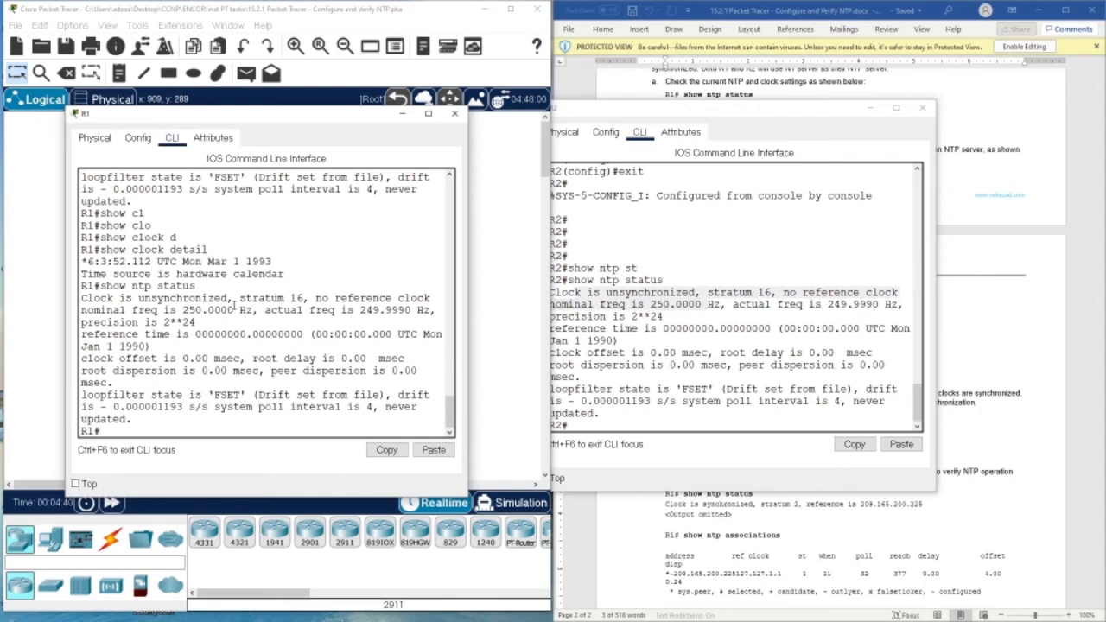
{"action": "left_click_drag", "start_coordinate": [233, 298], "coordinate": [278, 298]}
Compare the reference time lines in the NTP status output of R1 and R2, and uncover the topology
{"action": "left_click", "coordinate": [713, 278]}
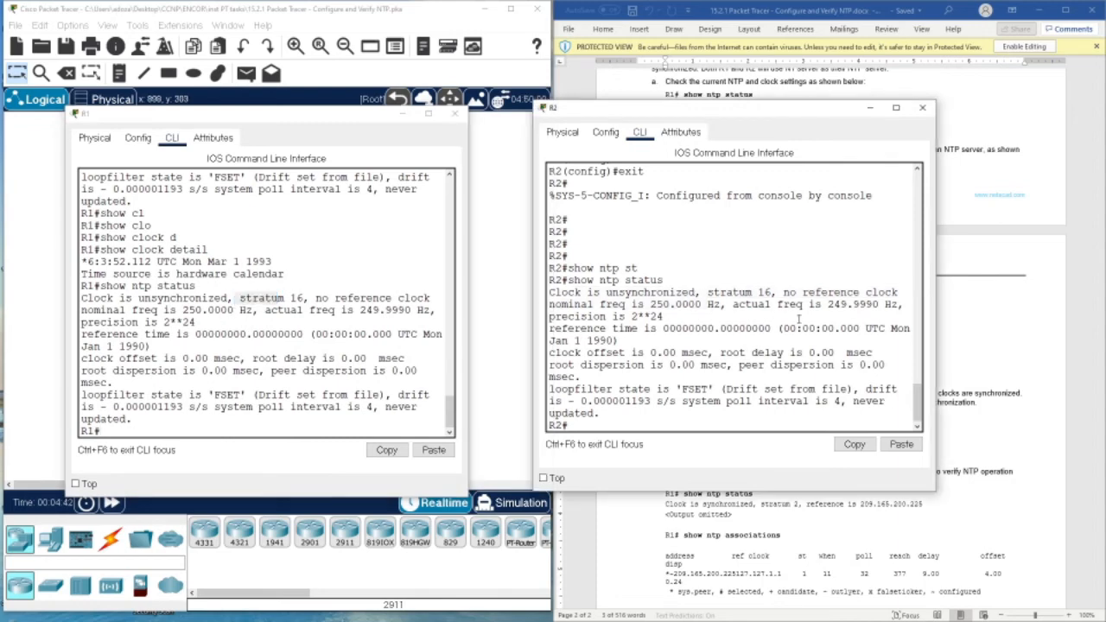
{"action": "left_click_drag", "start_coordinate": [800, 318], "coordinate": [885, 328]}
{"action": "left_click", "coordinate": [352, 340]}
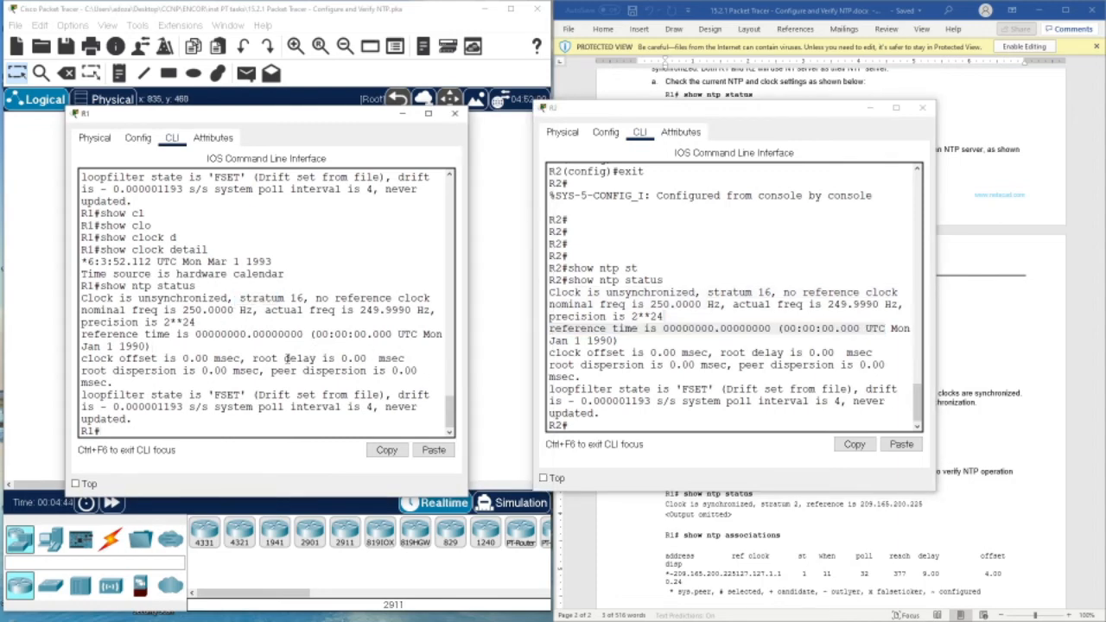
{"action": "left_click_drag", "start_coordinate": [625, 353], "coordinate": [562, 340]}
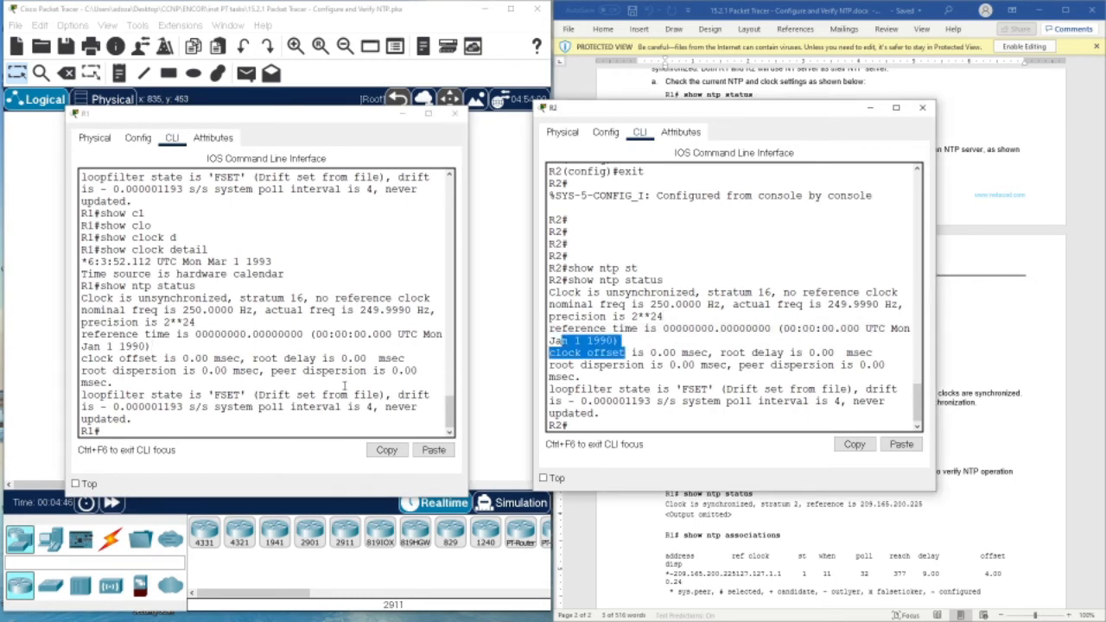
{"action": "left_click_drag", "start_coordinate": [156, 348], "coordinate": [88, 333]}
{"action": "left_click_drag", "start_coordinate": [259, 115], "coordinate": [471, 143]}
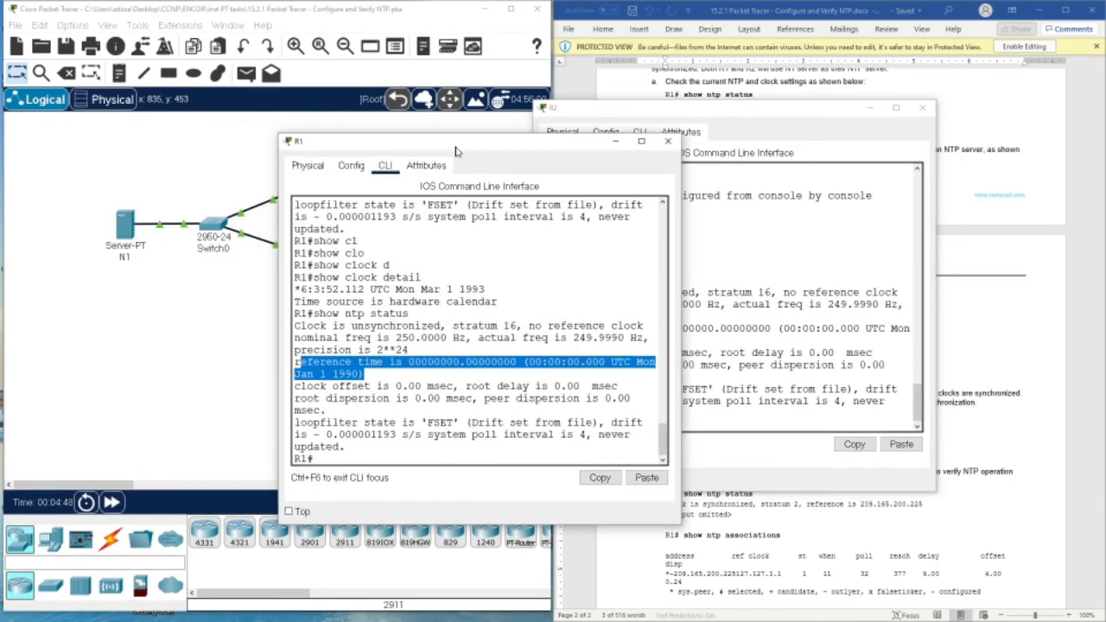
In N1's NTP service, set the calendar to July 2021 and close the server's window
{"action": "left_click", "coordinate": [127, 224]}
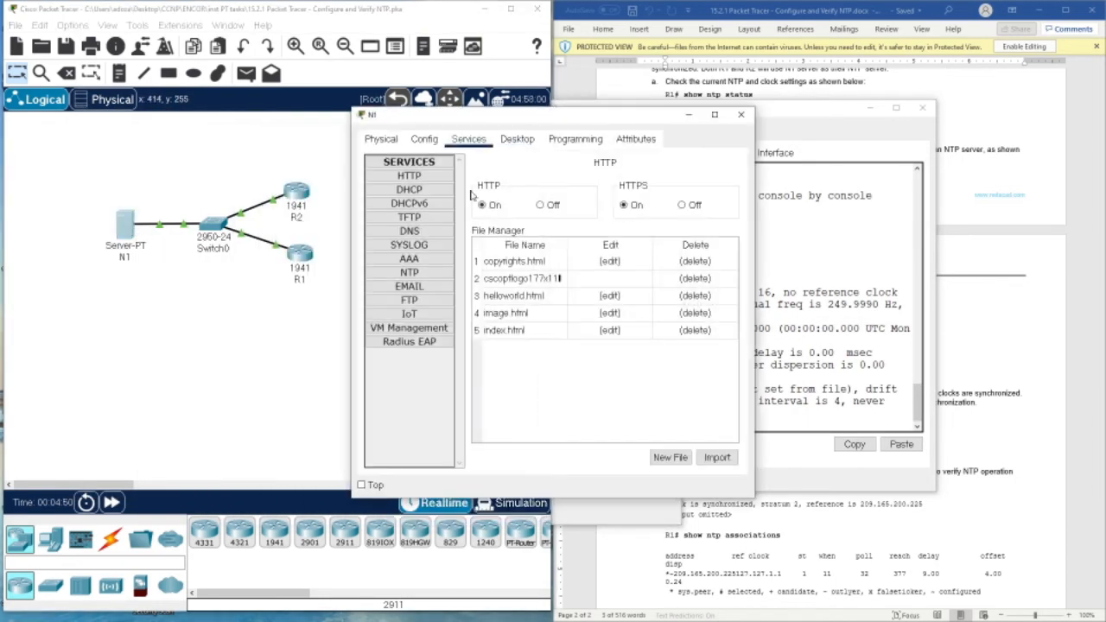
{"action": "left_click", "coordinate": [409, 273]}
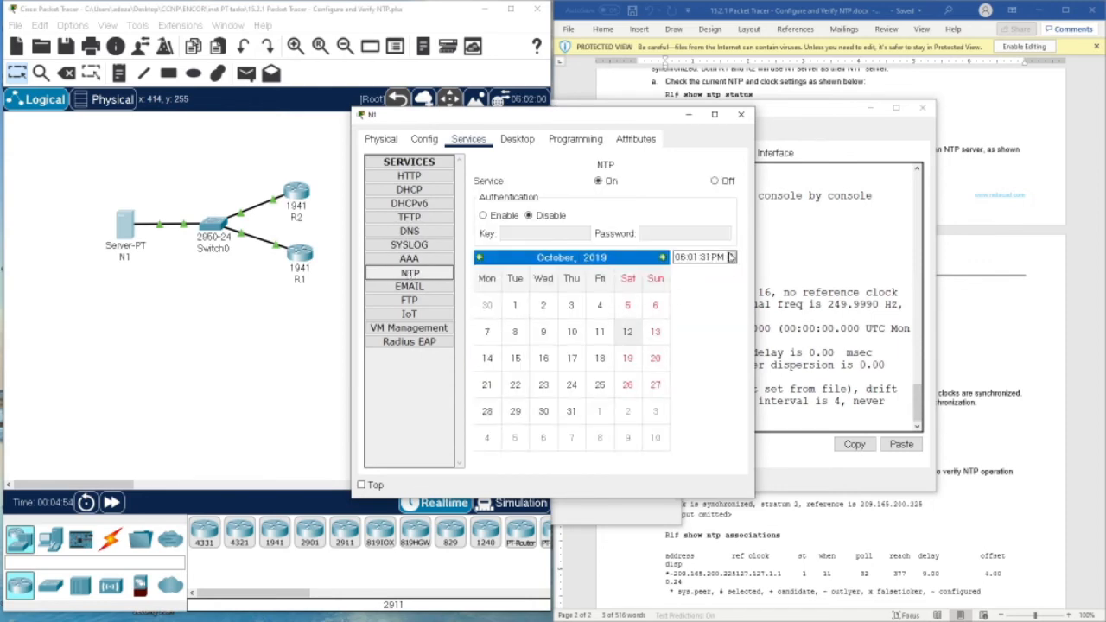
{"action": "left_click", "coordinate": [558, 259]}
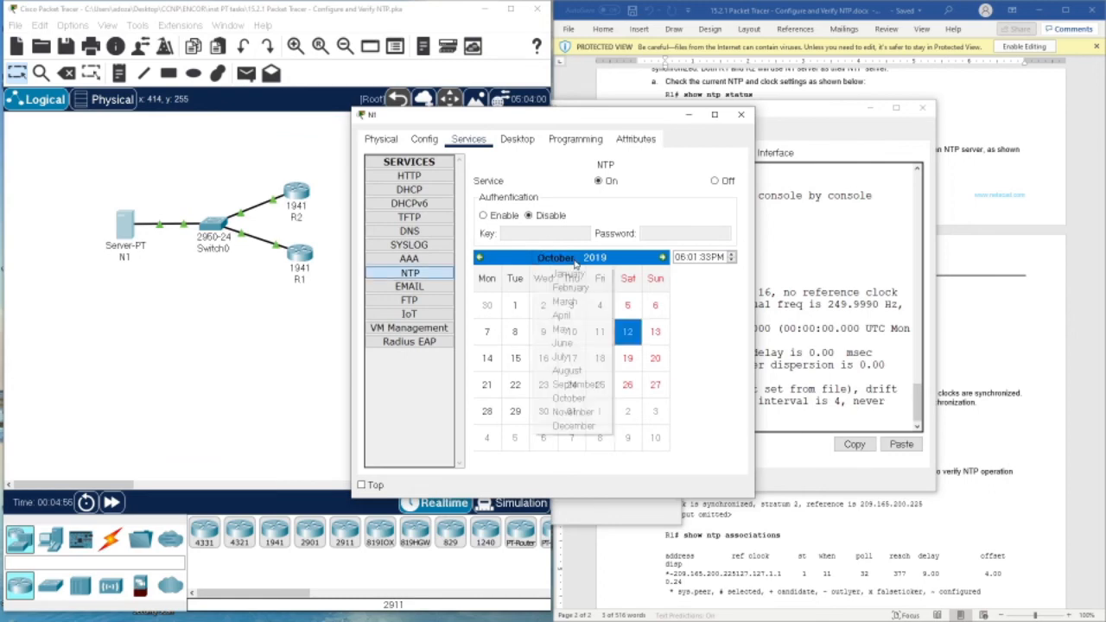
{"action": "left_click", "coordinate": [596, 258]}
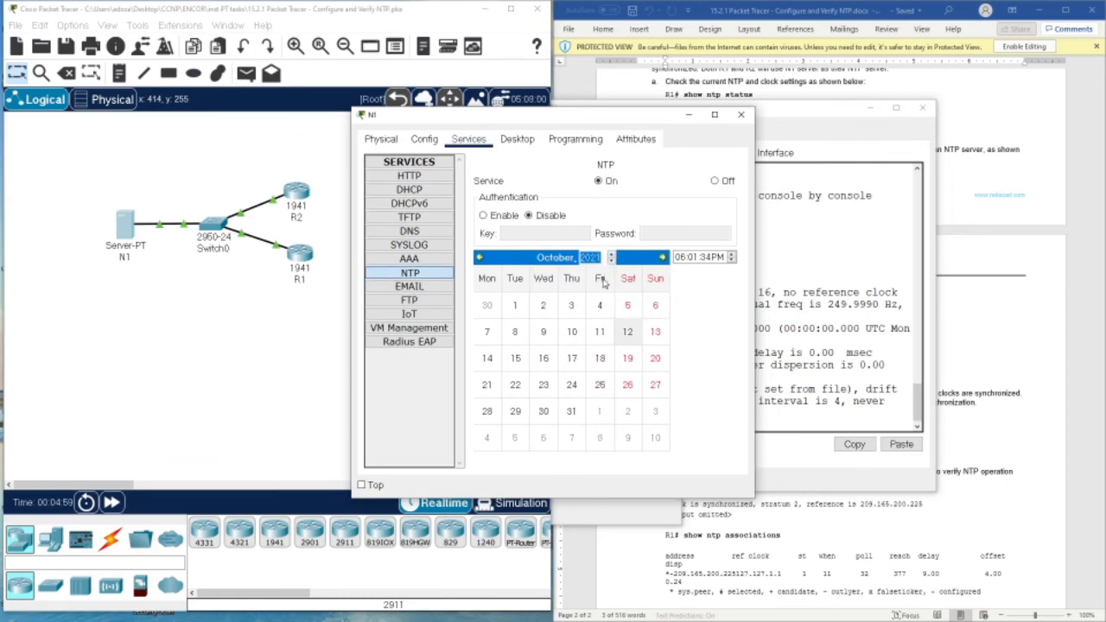
{"action": "left_click", "coordinate": [560, 258]}
{"action": "left_click", "coordinate": [562, 356]}
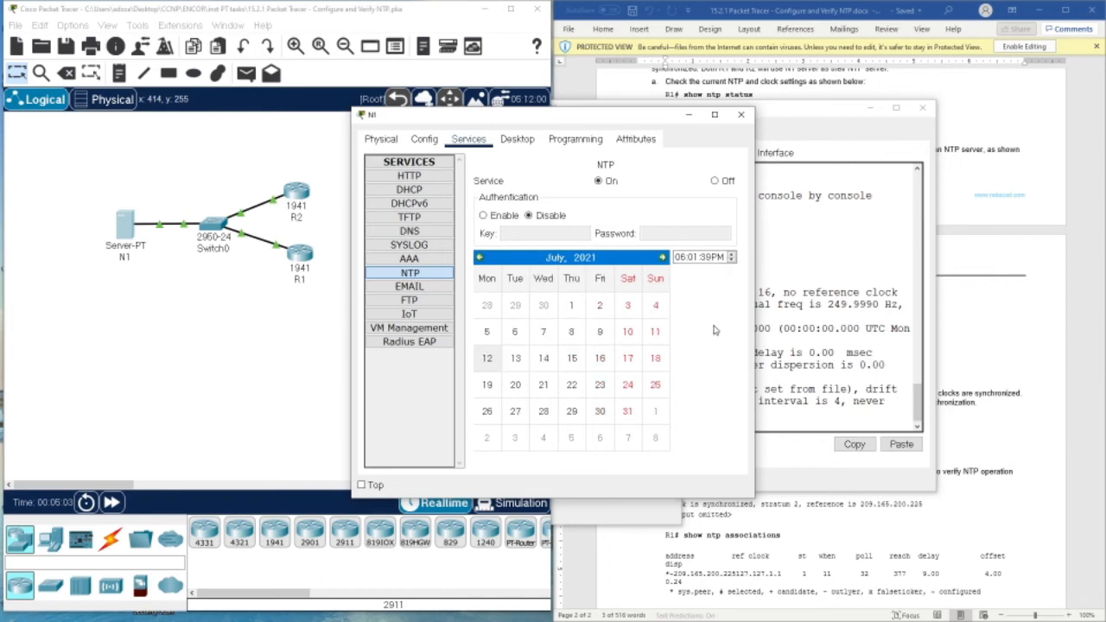
{"action": "left_click", "coordinate": [740, 117]}
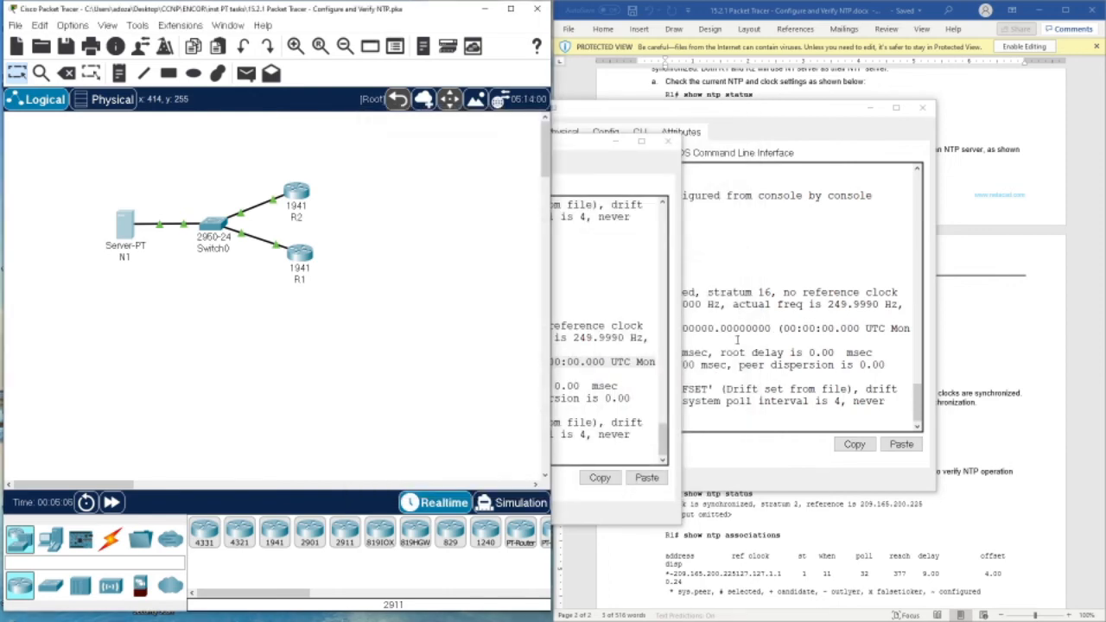
Fast forward the simulation time to speed up NTP synchronization, and return to R1's command line
{"action": "left_click", "coordinate": [609, 375]}
{"action": "left_click", "coordinate": [109, 511]}
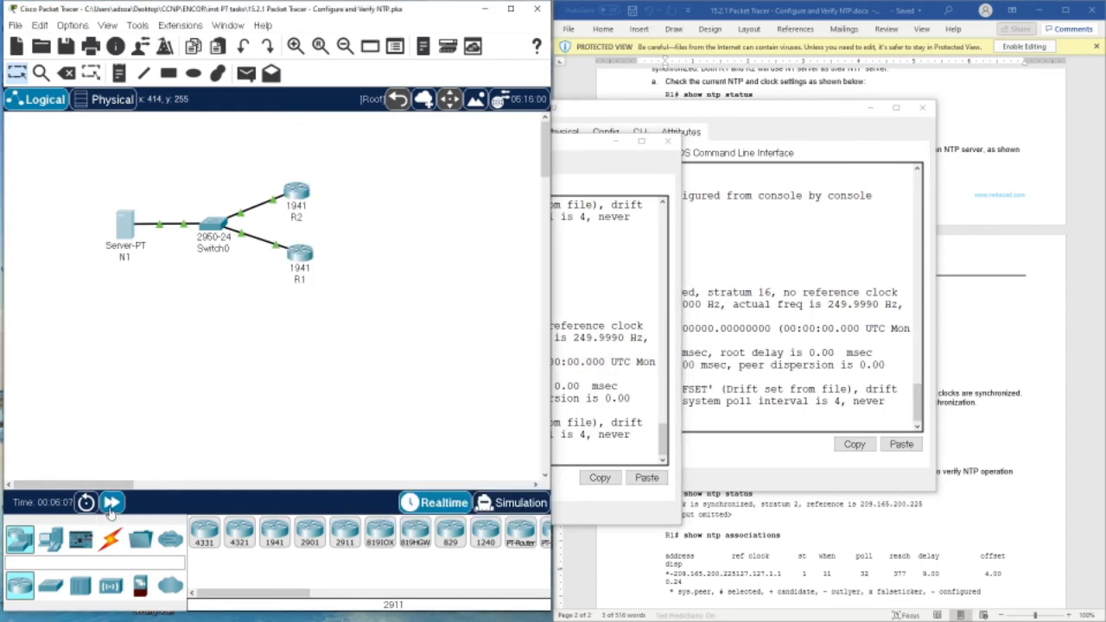
{"action": "left_click", "coordinate": [591, 392]}
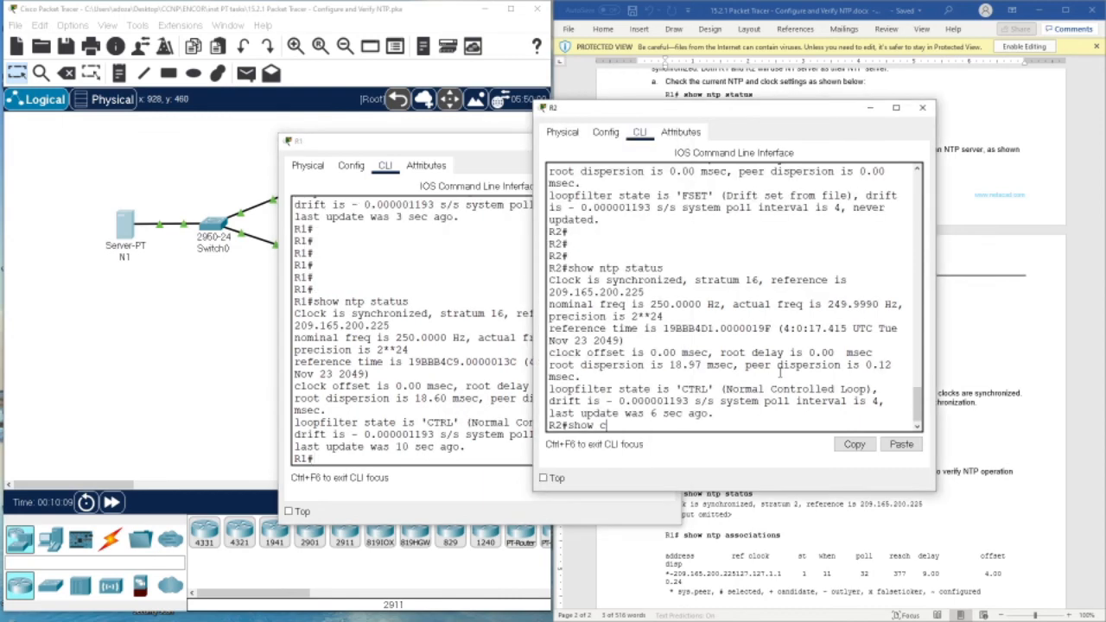
Run "show clock detail" on R2 and examine the date and time line
{"action": "key", "text": "Tab"}
{"action": "key", "text": "BackSpace"}
{"action": "key", "text": "BackSpace"}
{"action": "key", "text": "BackSpace"}
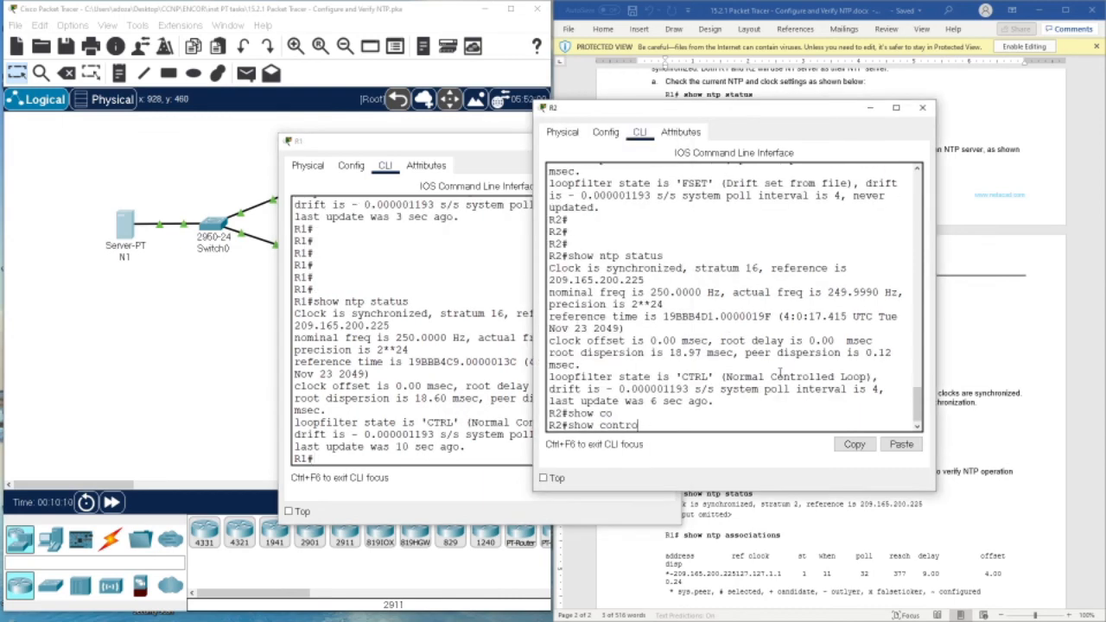
{"action": "key", "text": "BackSpace"}
{"action": "key", "text": "BackSpace"}
{"action": "key", "text": "BackSpace"}
{"action": "key", "text": "BackSpace"}
{"action": "type", "text": "de"}
{"action": "key", "text": "Tab"}
{"action": "key", "text": "Return"}
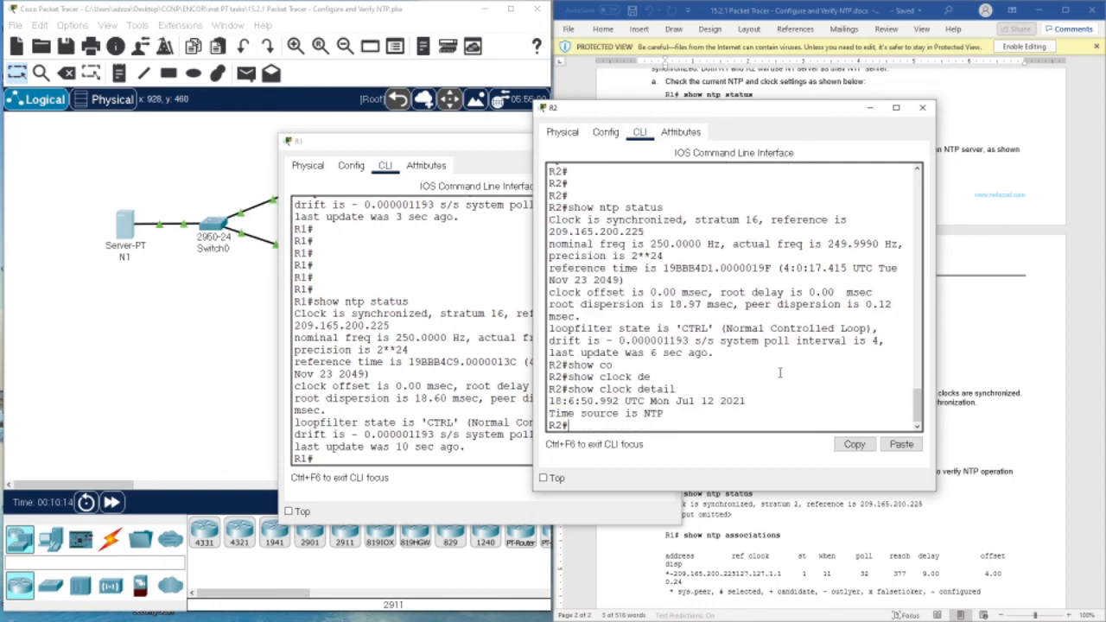
{"action": "left_click_drag", "start_coordinate": [744, 401], "coordinate": [581, 401]}
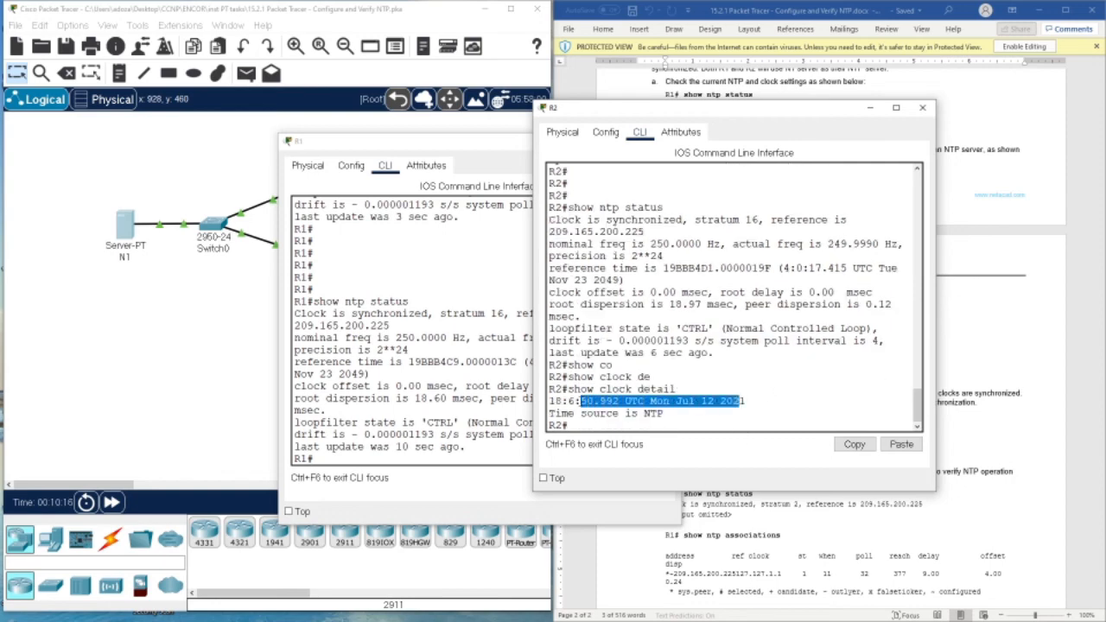
Run "show clock detail" on R1 to check its time and time source against NTP
{"action": "left_click", "coordinate": [364, 458]}
{"action": "type", "text": "sho"}
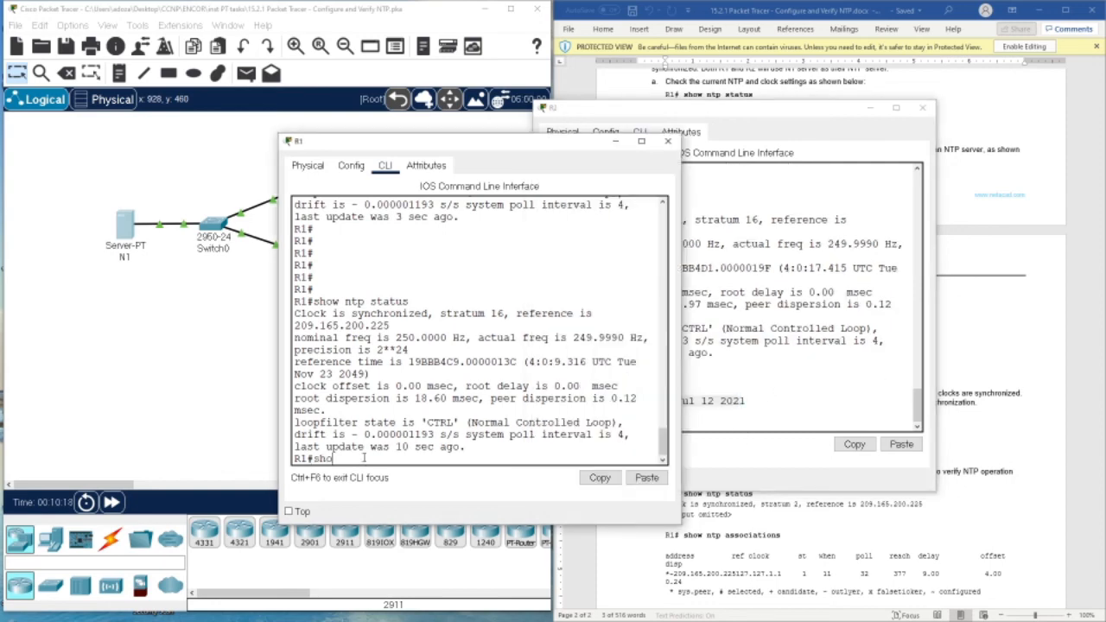
{"action": "type", "text": "w cl"}
{"action": "key", "text": "Tab"}
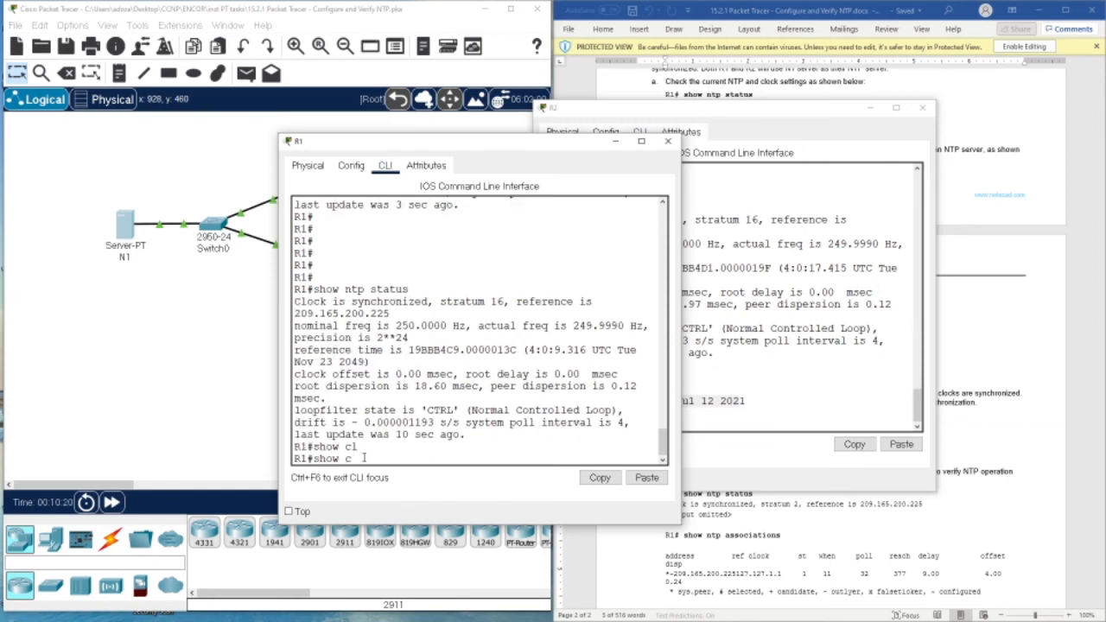
{"action": "type", "text": "de"}
{"action": "key", "text": "Tab"}
{"action": "key", "text": "Return"}
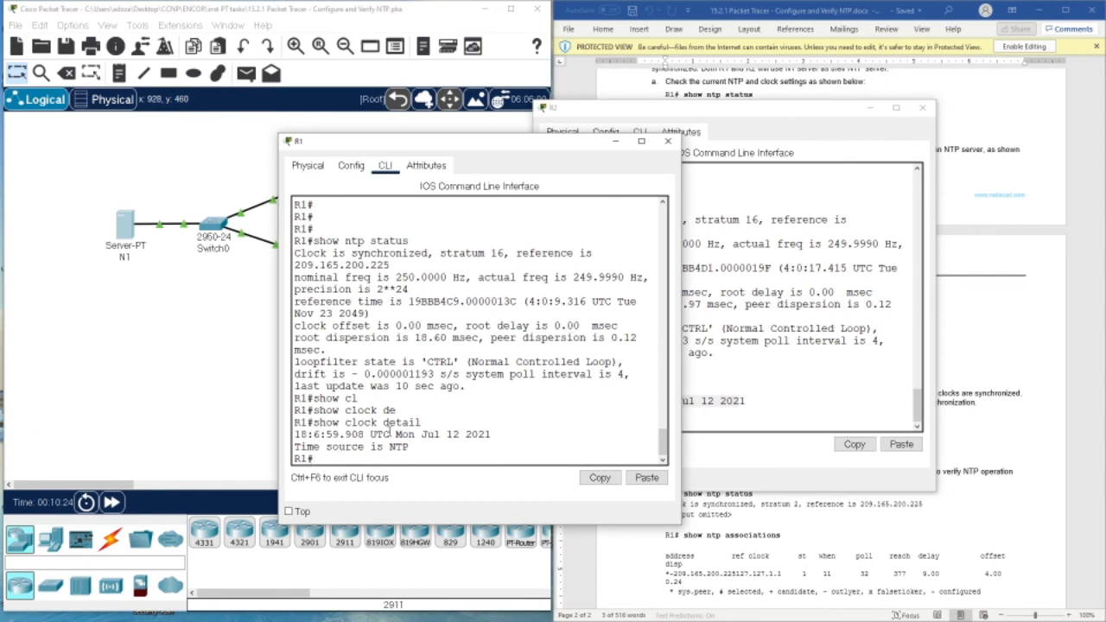
Compare the dates in the clock detail output of R1 and R2
{"action": "left_click_drag", "start_coordinate": [388, 434], "coordinate": [493, 436]}
{"action": "left_click", "coordinate": [781, 395]}
{"action": "left_click_drag", "start_coordinate": [674, 401], "coordinate": [749, 401]}
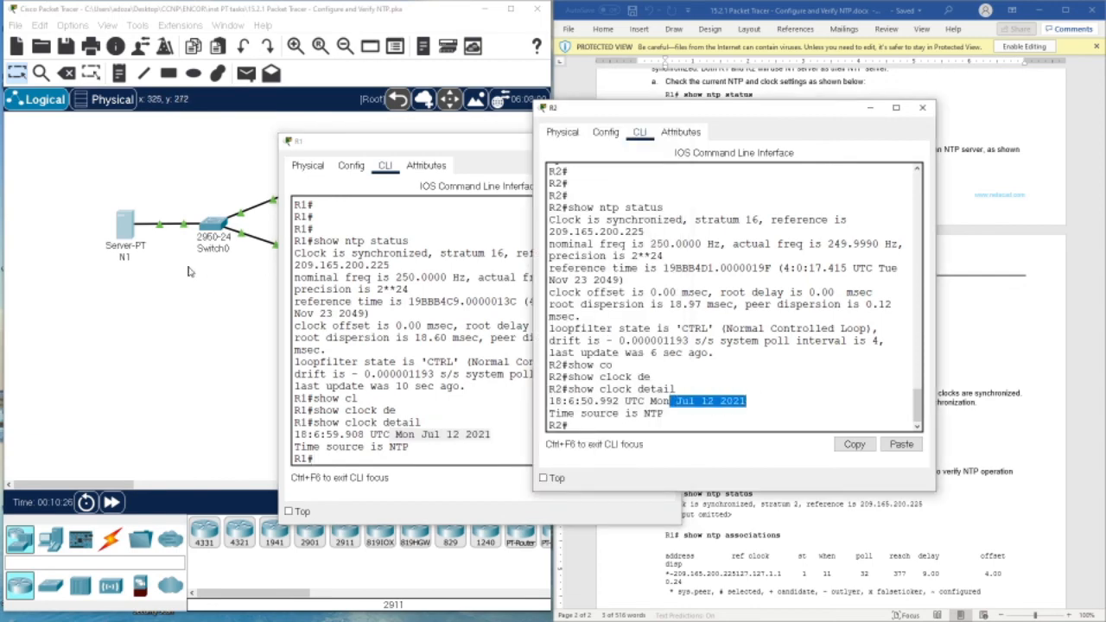
{"action": "left_click", "coordinate": [631, 258]}
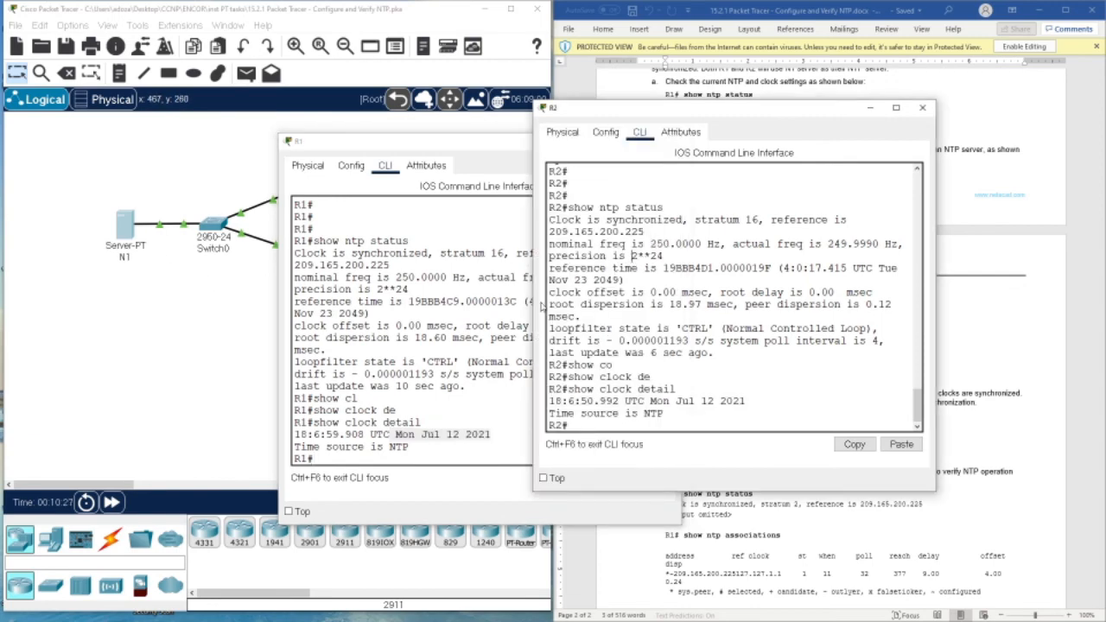
Check the completion percentage in the PT Activity window, close it, and return to the lab document's Step 3 commands
{"action": "left_click", "coordinate": [782, 536]}
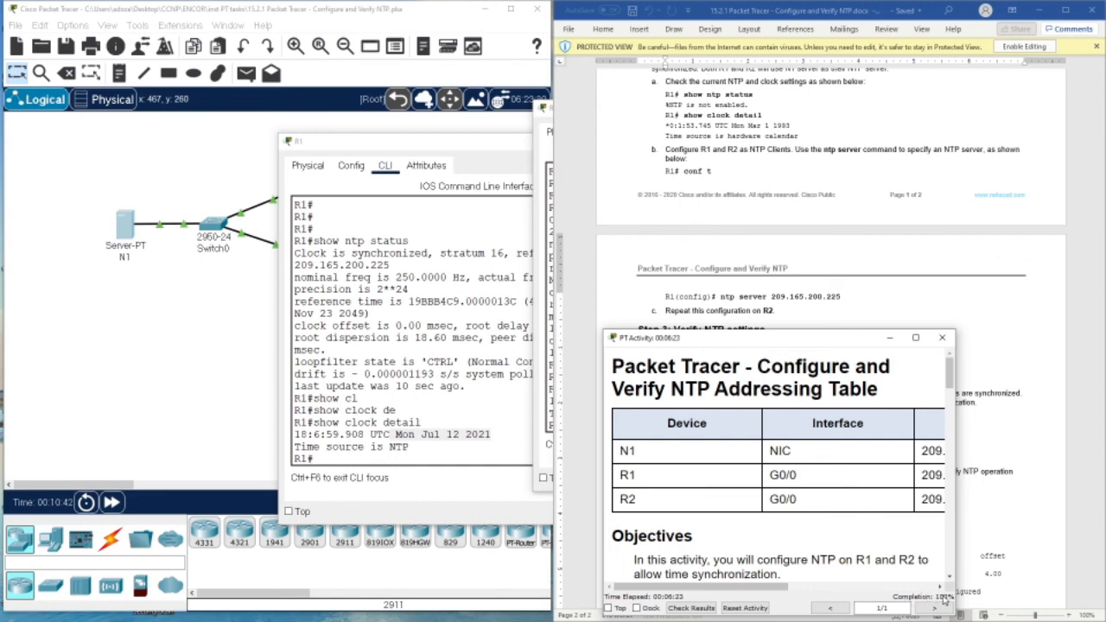
{"action": "left_click", "coordinate": [942, 337]}
{"action": "scroll", "coordinate": [789, 335], "scroll_direction": "down", "scroll_amount": 3}
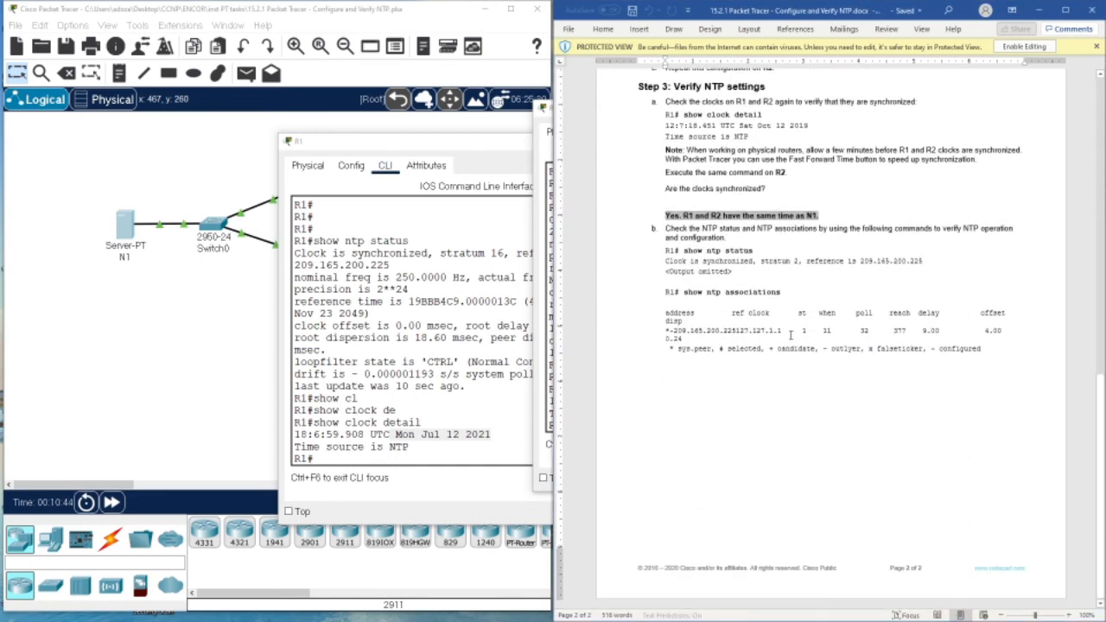
Copy "show ntp associations" from the lab document and run it on R1
{"action": "left_click_drag", "start_coordinate": [685, 295], "coordinate": [776, 294]}
{"action": "right_click", "coordinate": [758, 295]}
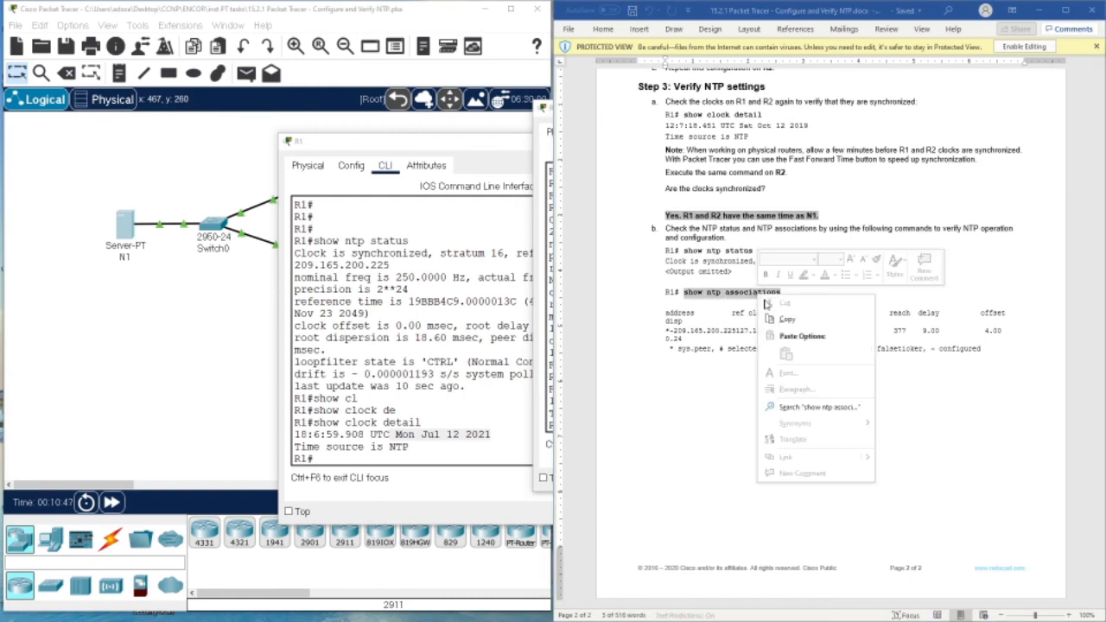
{"action": "left_click", "coordinate": [777, 317]}
{"action": "left_click", "coordinate": [395, 434]}
{"action": "key", "text": "ctrl+v"}
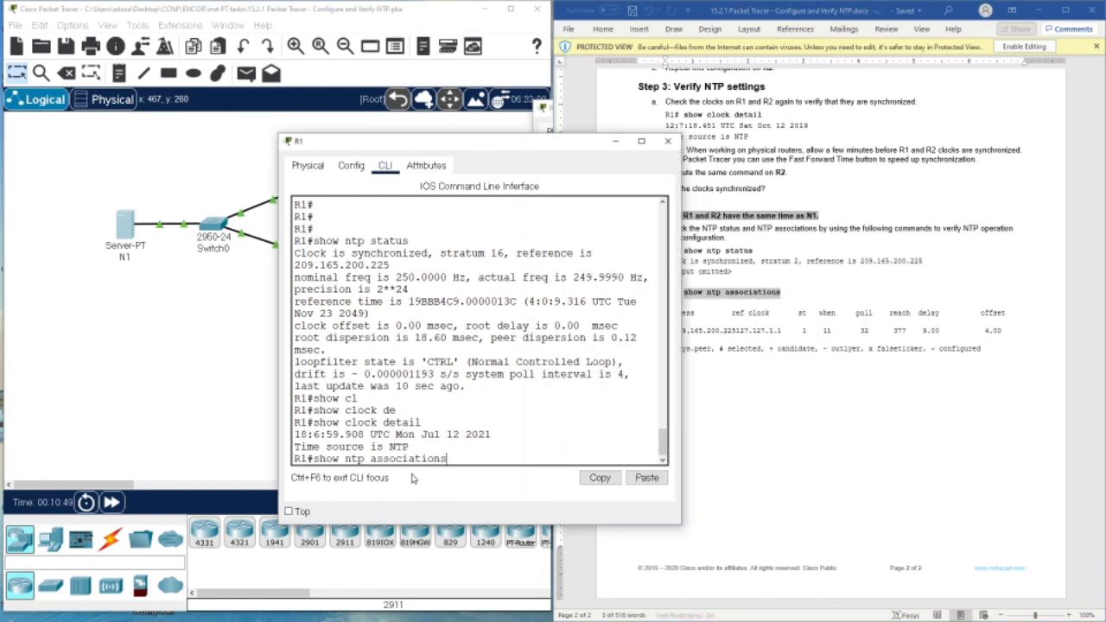
{"action": "key", "text": "Return"}
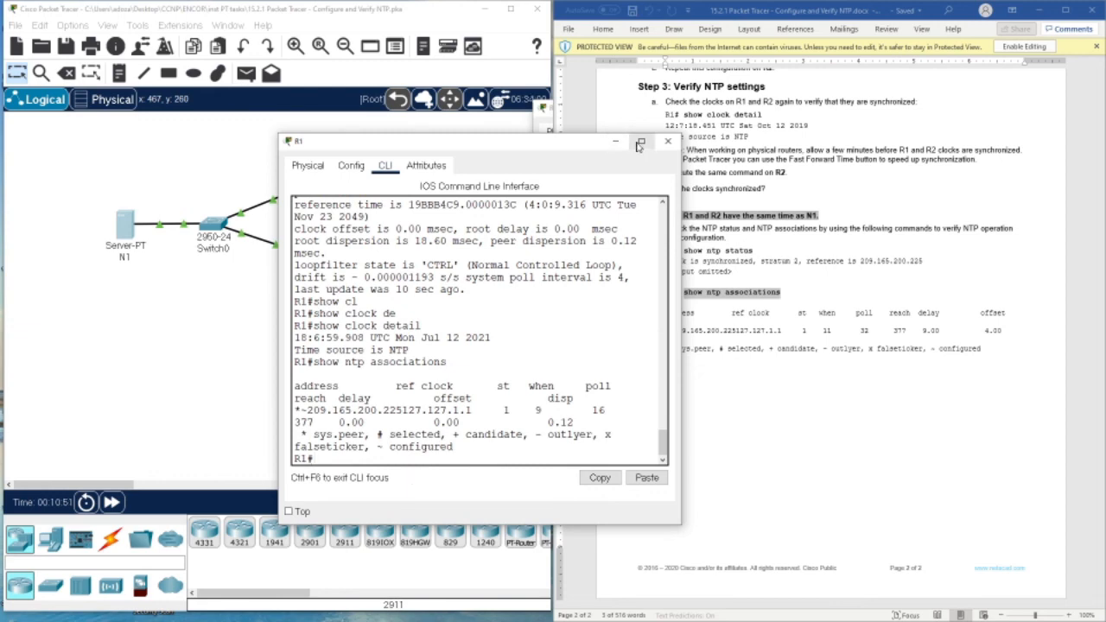
Maximize R1's CLI window and rerun "show ntp associations" to examine the 209.165.200.225 entry, closing the window when done
{"action": "left_click", "coordinate": [641, 141]}
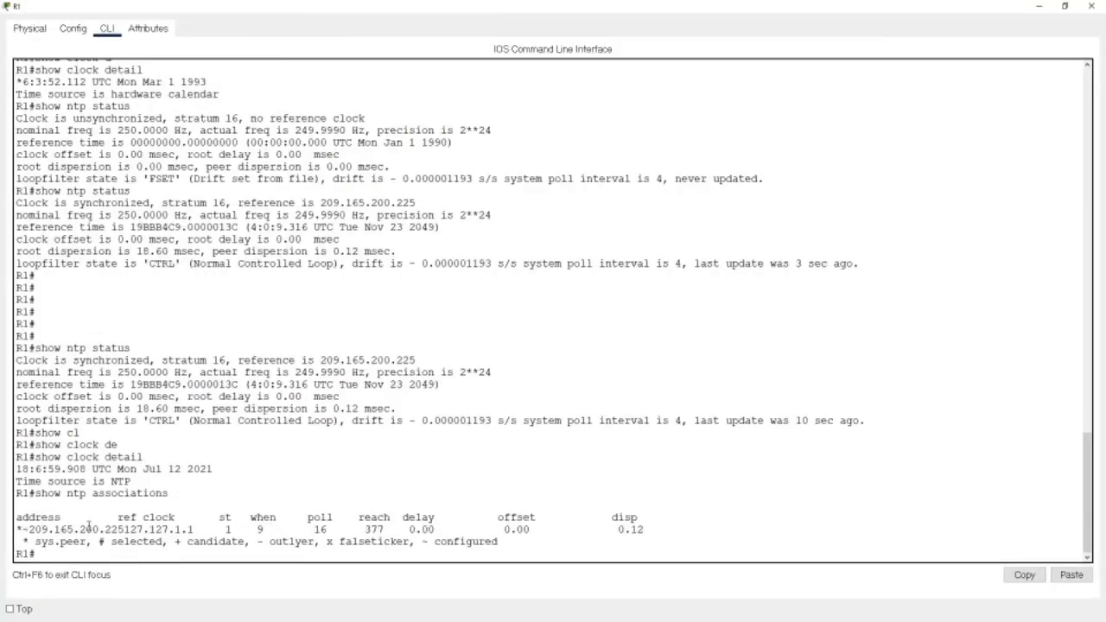
{"action": "key", "text": "Return"}
{"action": "key", "text": "Return"}
{"action": "key", "text": "Return"}
{"action": "key", "text": "Return"}
{"action": "key", "text": "ctrl+v"}
{"action": "key", "text": "Return"}
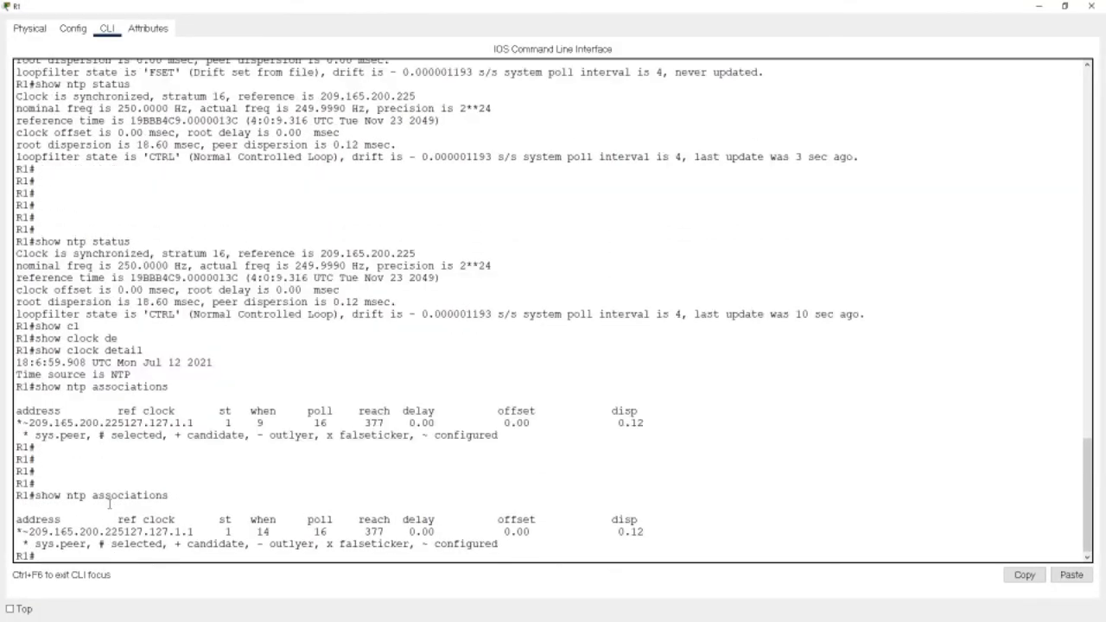
{"action": "left_click_drag", "start_coordinate": [77, 532], "coordinate": [605, 531]}
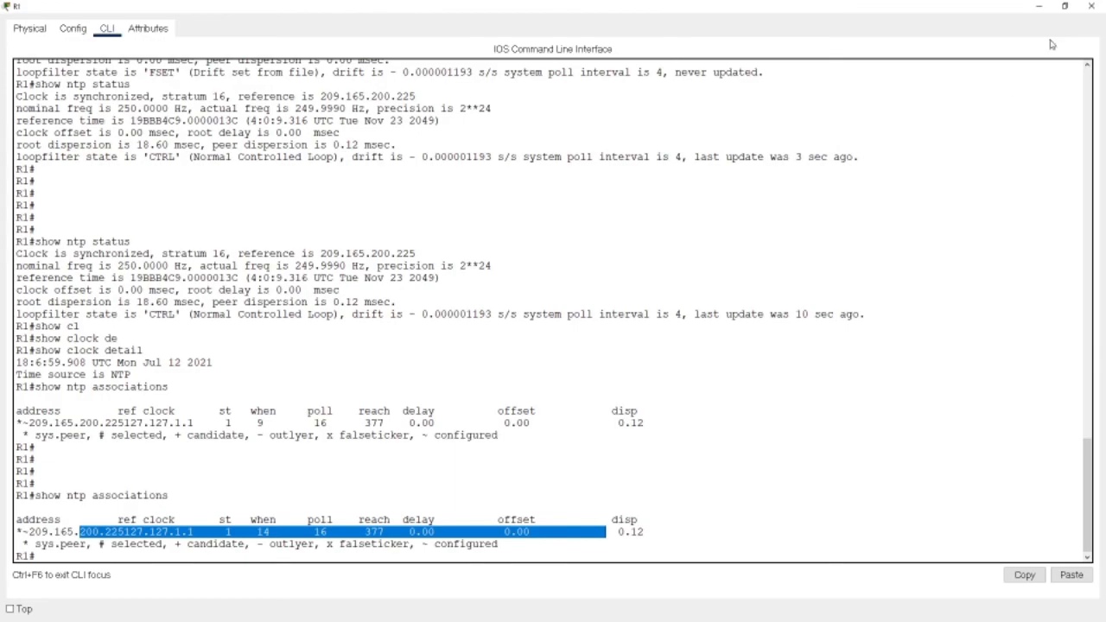
{"action": "left_click", "coordinate": [1092, 6]}
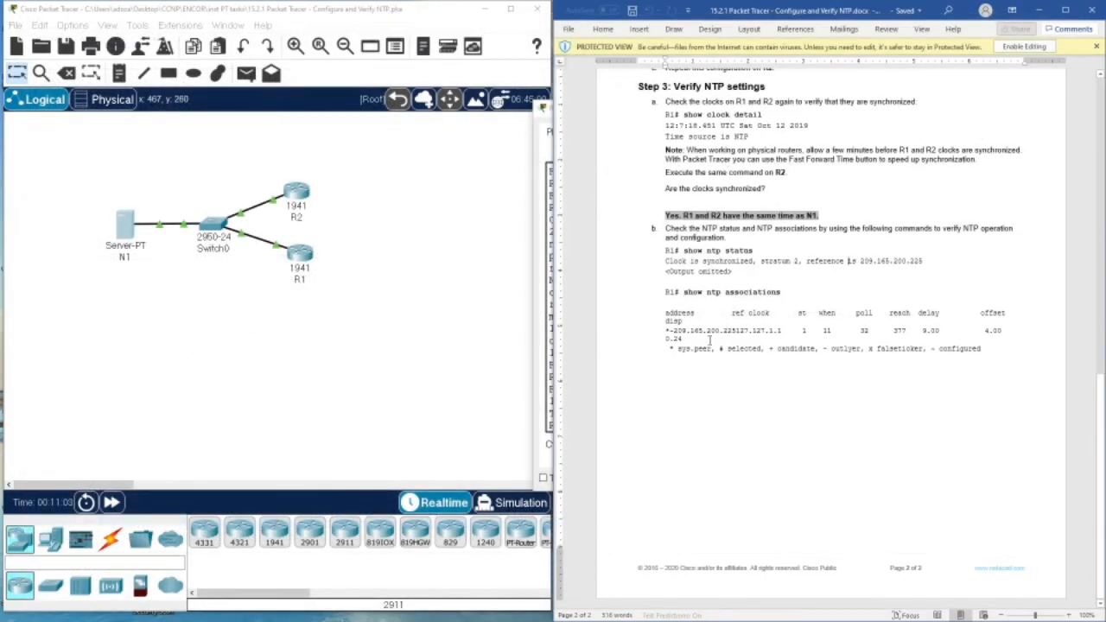
{"action": "scroll", "coordinate": [708, 341], "scroll_direction": "up", "scroll_amount": 8}
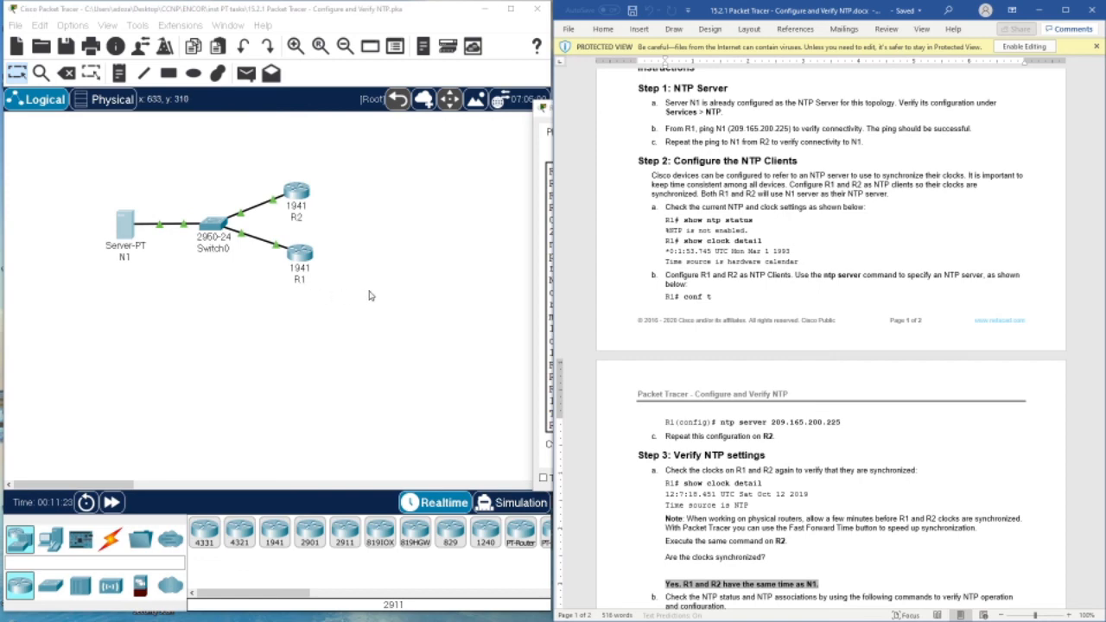
{"action": "scroll", "coordinate": [818, 332], "scroll_direction": "down", "scroll_amount": 3}
{"action": "scroll", "coordinate": [818, 332], "scroll_direction": "down", "scroll_amount": 2}
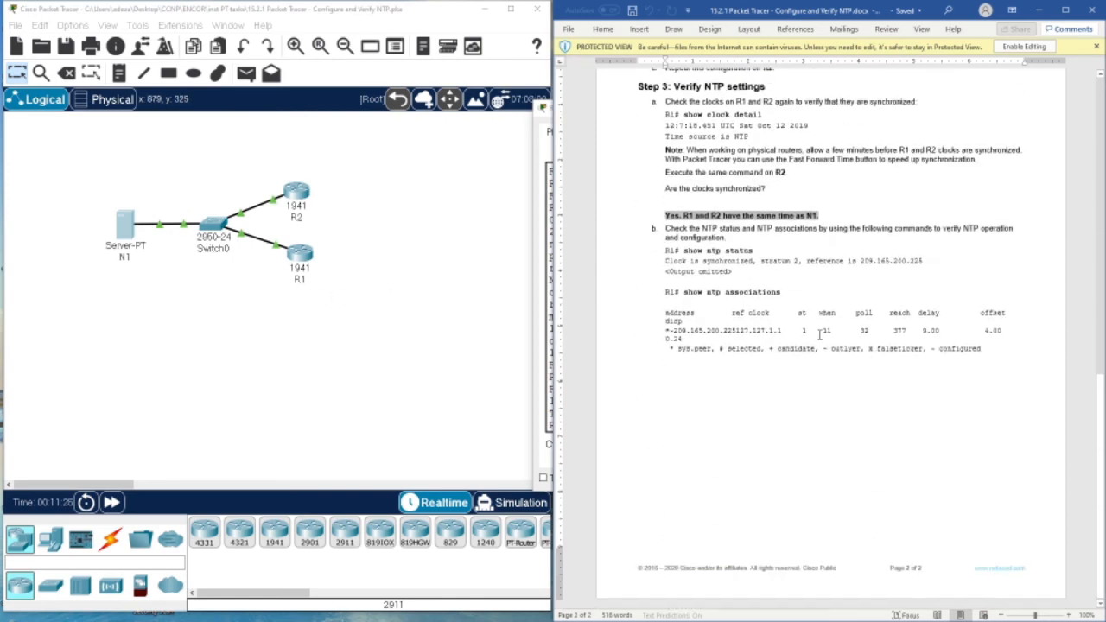